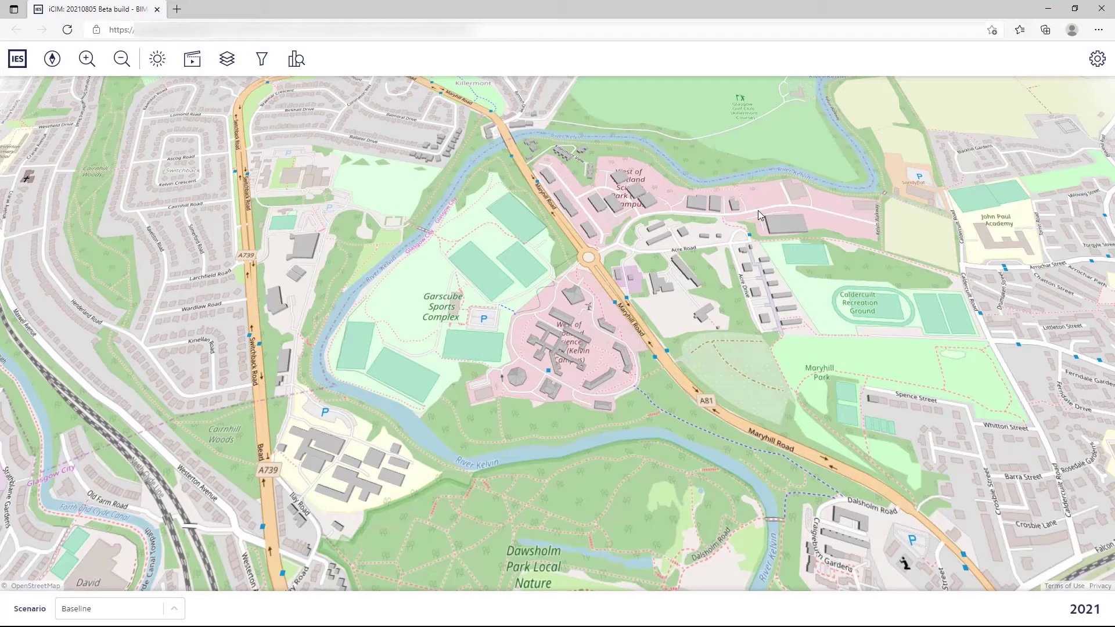
Load the Kelvin Campus scene and open the building just east of the octagonal one on the campus's southern edge for editing.
{"action": "left_click", "coordinate": [183, 64]}
{"action": "left_click", "coordinate": [54, 121]}
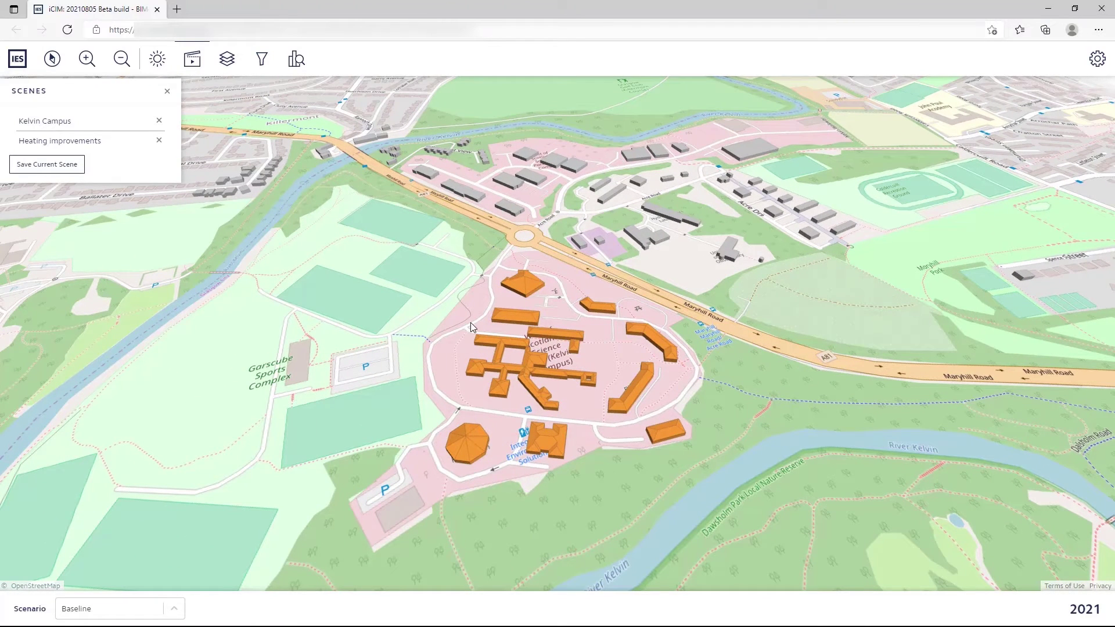
{"action": "left_click", "coordinate": [537, 437]}
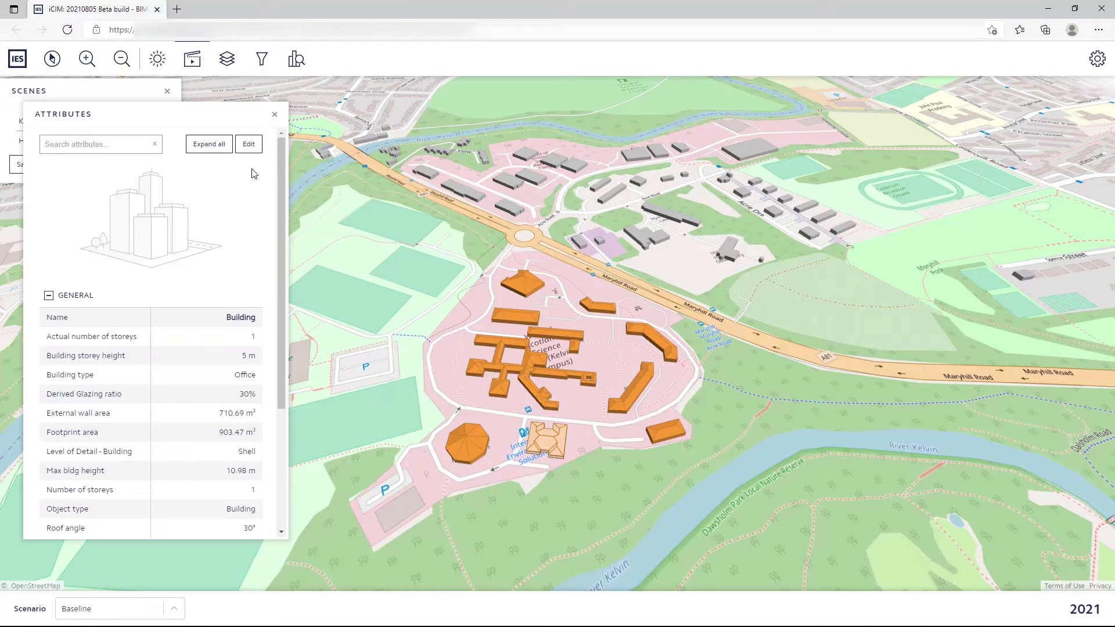
{"action": "left_click", "coordinate": [254, 147]}
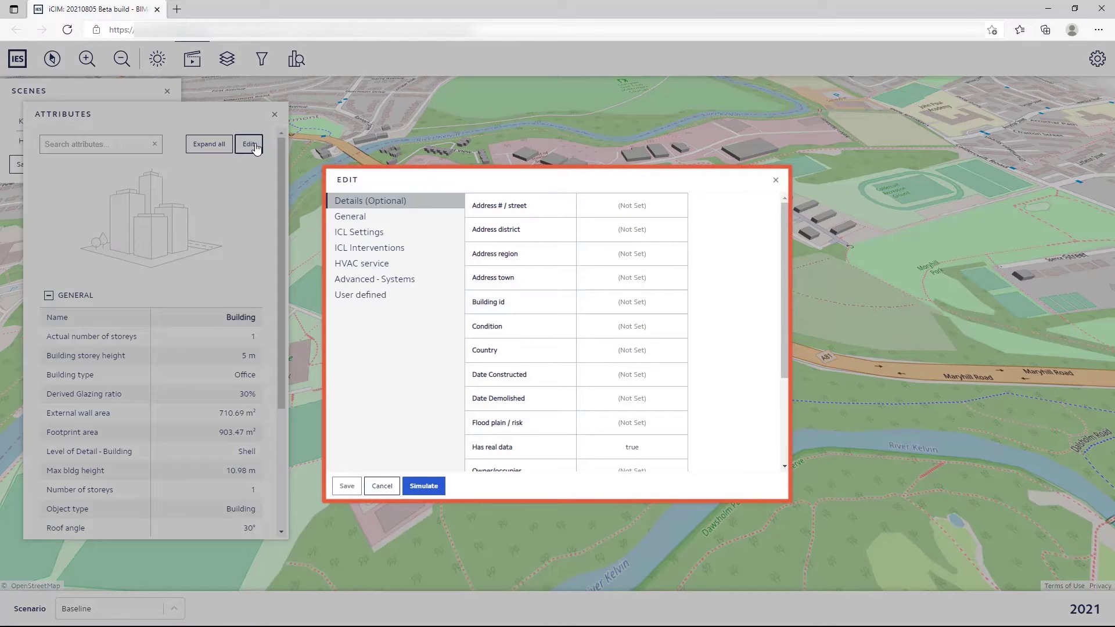
In the ICL settings, set space conditioning to Central heating - radiators and heating/hot water generator efficiency to Old boiler CoP 0.75.
{"action": "left_click", "coordinate": [372, 237]}
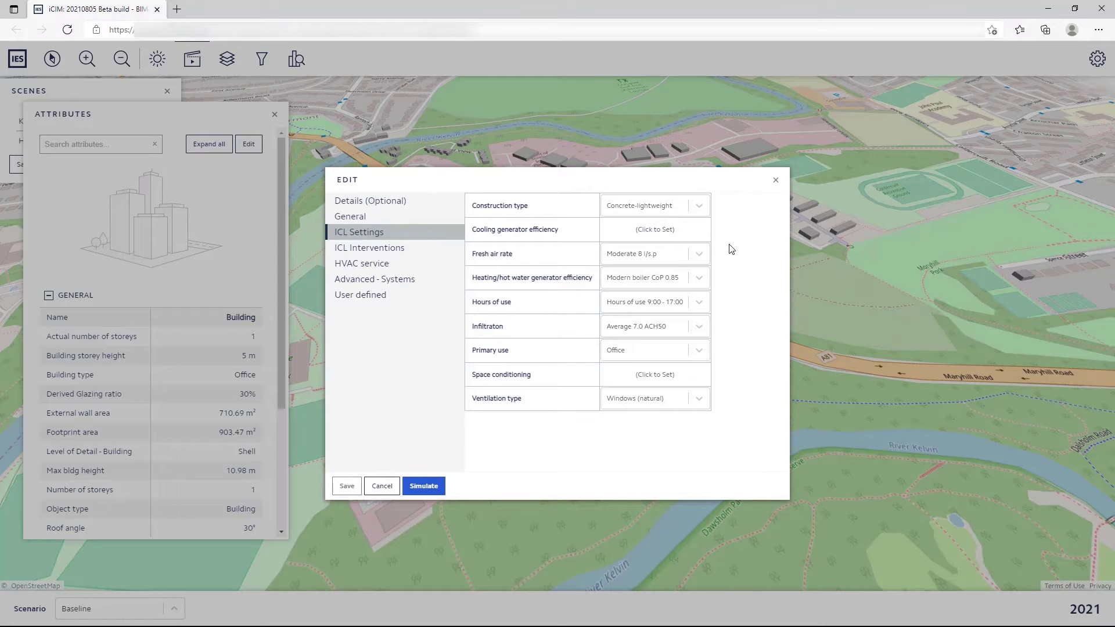
{"action": "left_click", "coordinate": [671, 379]}
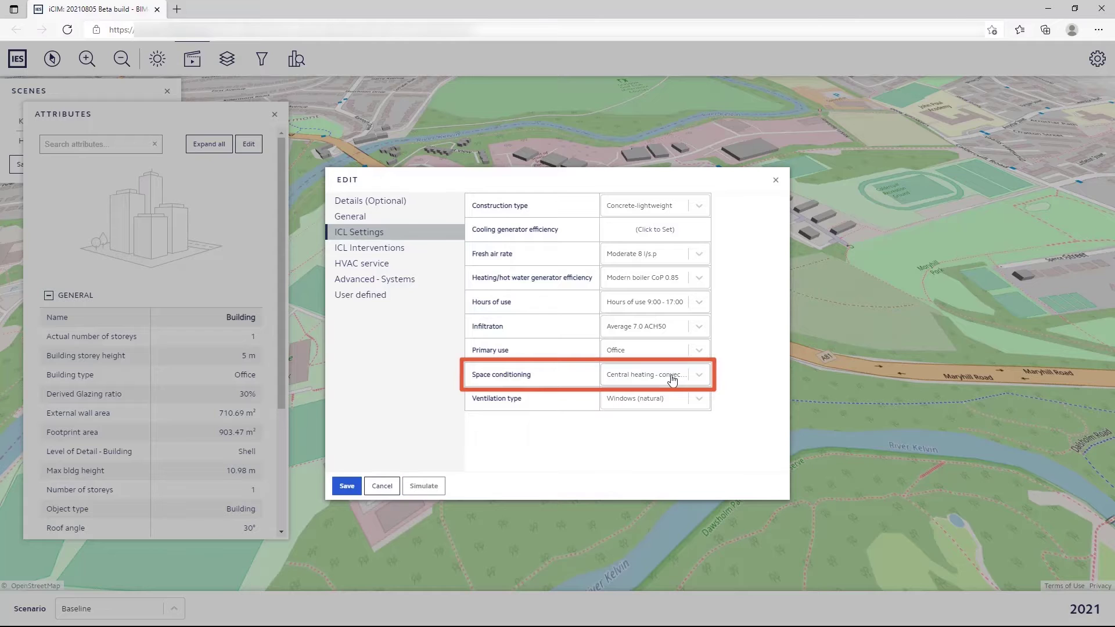
{"action": "left_click", "coordinate": [704, 380]}
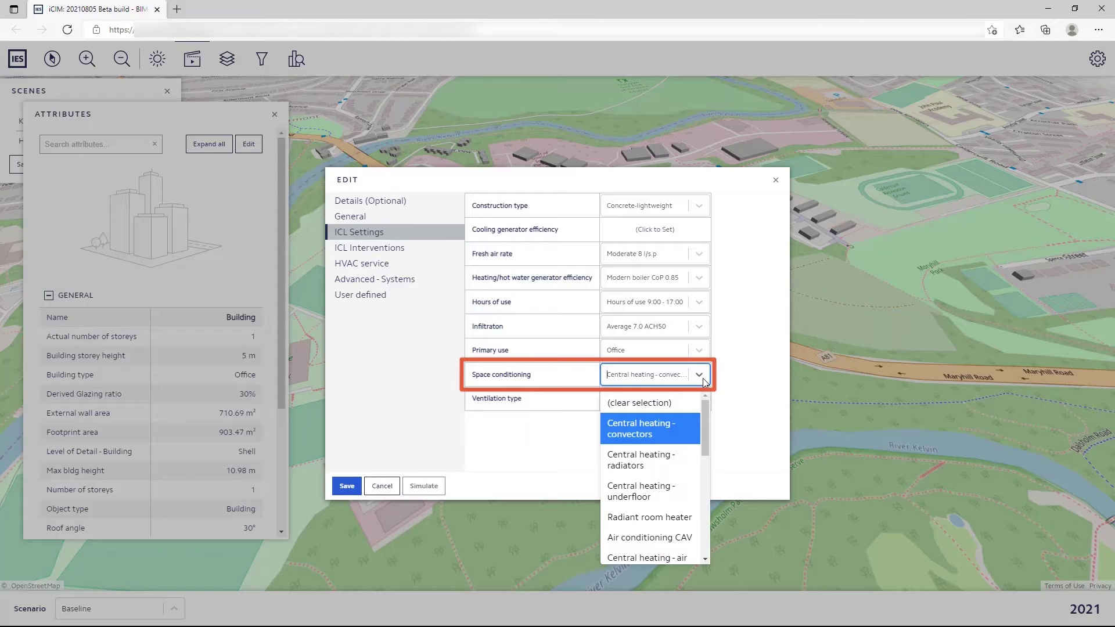
{"action": "left_click", "coordinate": [661, 457]}
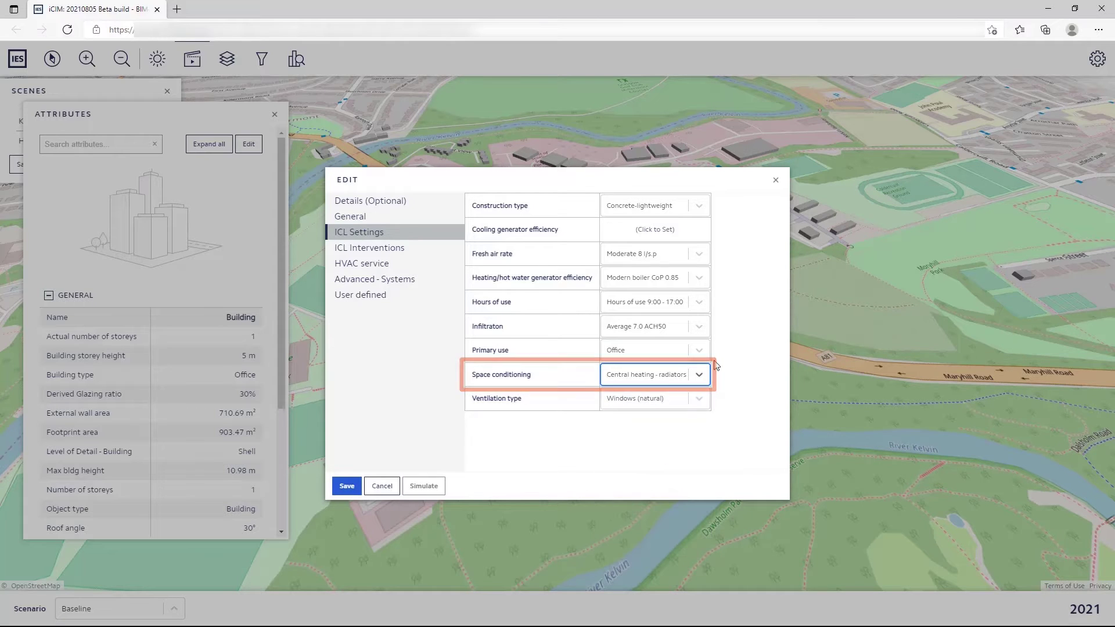
{"action": "left_click", "coordinate": [698, 279]}
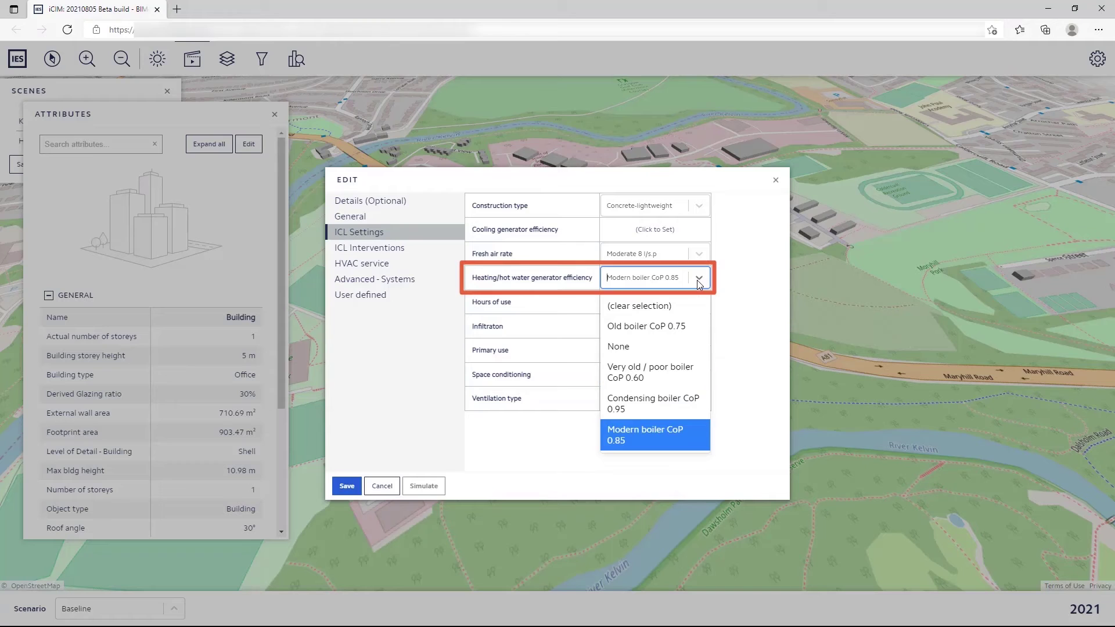
{"action": "left_click", "coordinate": [692, 326]}
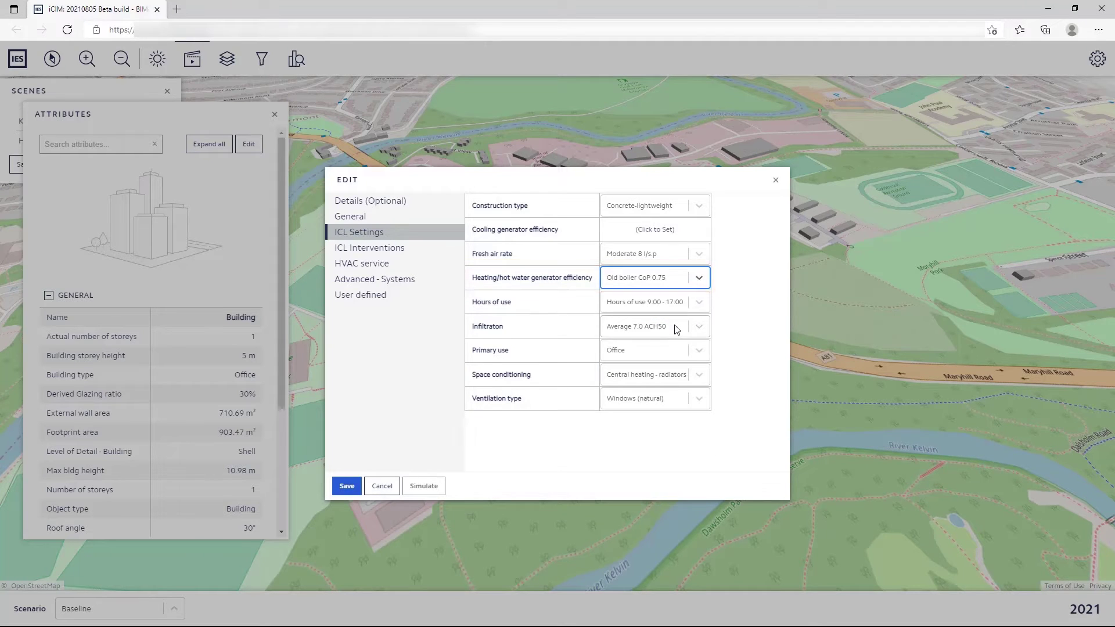
Save the building's Baseline settings and simulate it, closing the editor, attributes and scenes.
{"action": "left_click", "coordinate": [347, 487]}
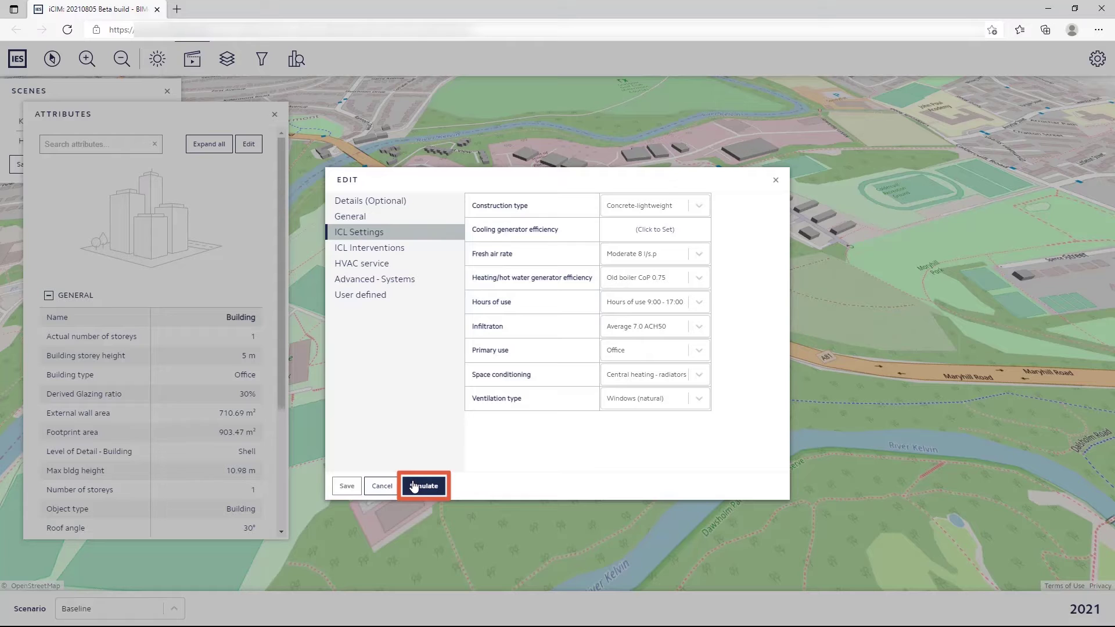
{"action": "left_click", "coordinate": [414, 486]}
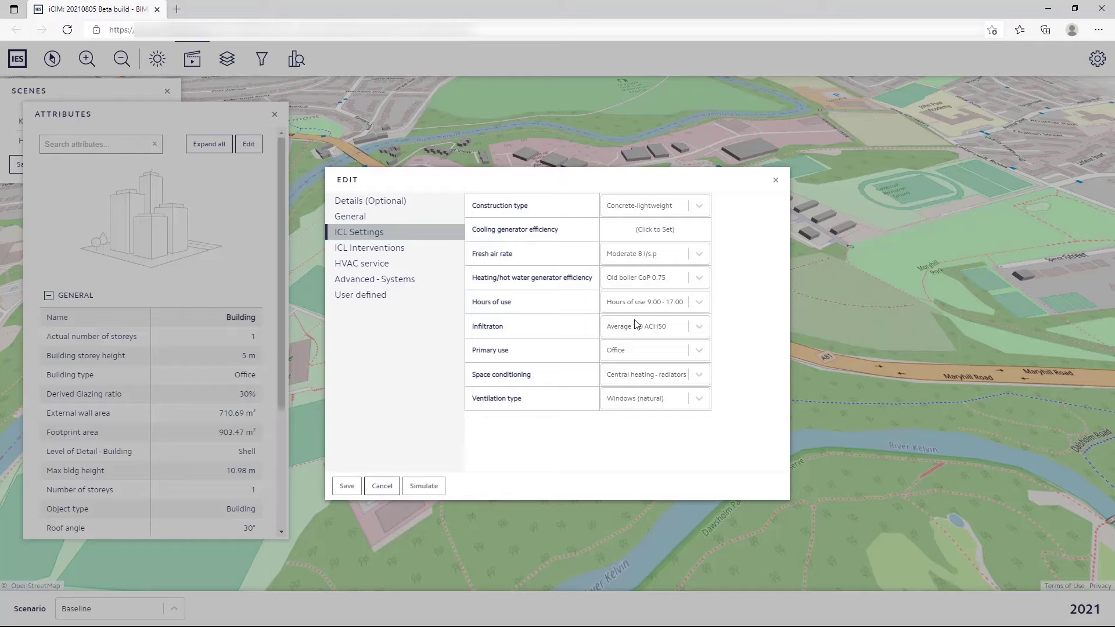
{"action": "left_click", "coordinate": [776, 183]}
{"action": "left_click", "coordinate": [274, 114]}
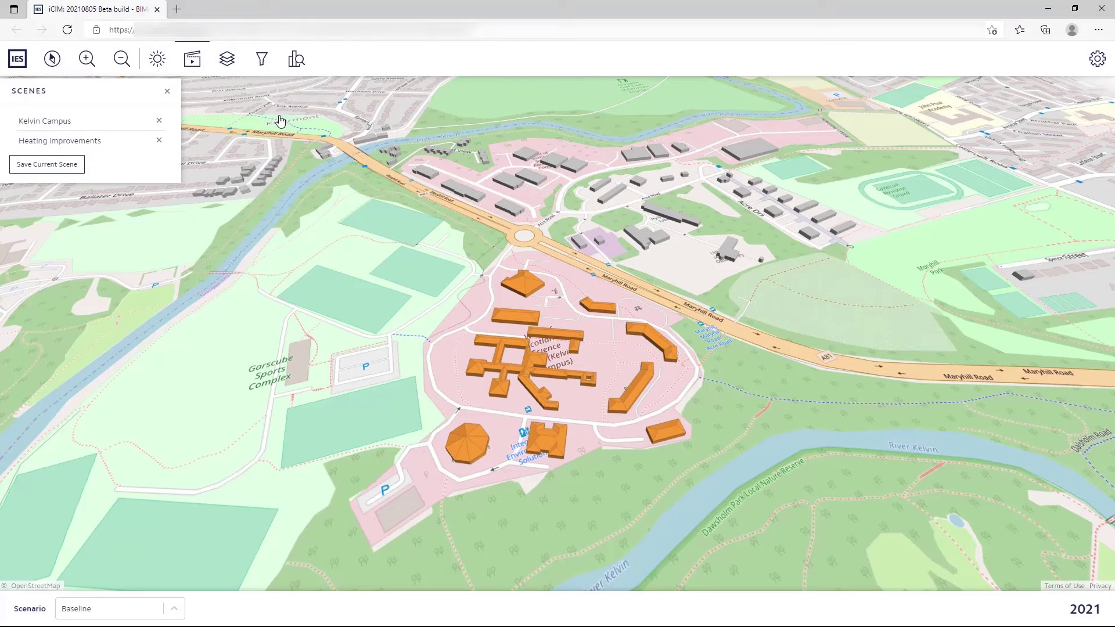
{"action": "left_click", "coordinate": [167, 91]}
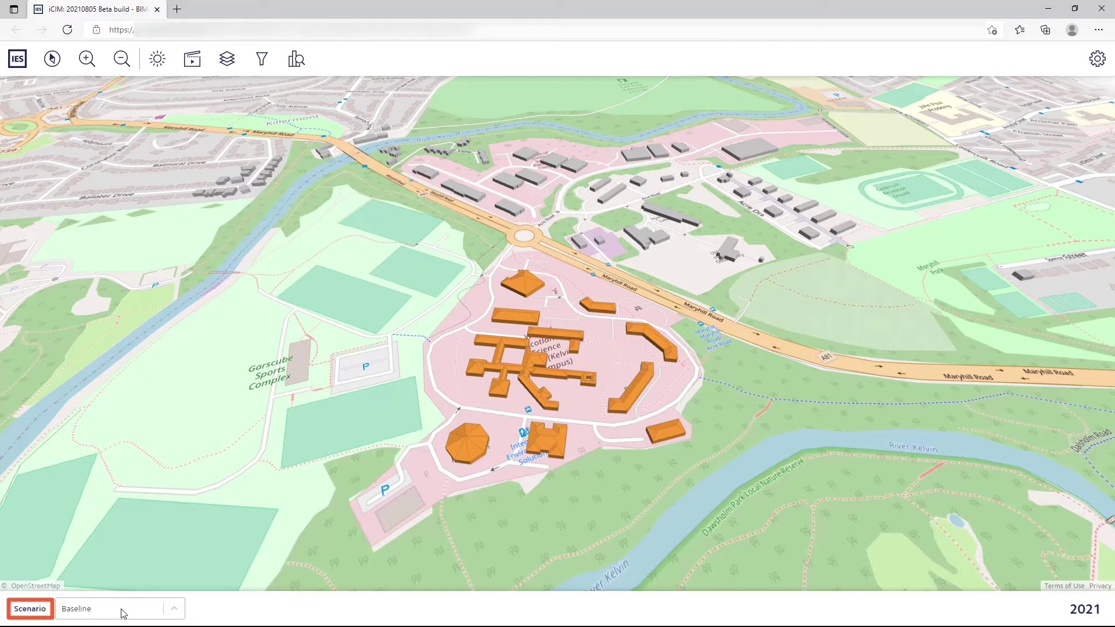
Switch to Scenario 1 and open the same Kelvin Campus building for editing.
{"action": "left_click", "coordinate": [173, 609]}
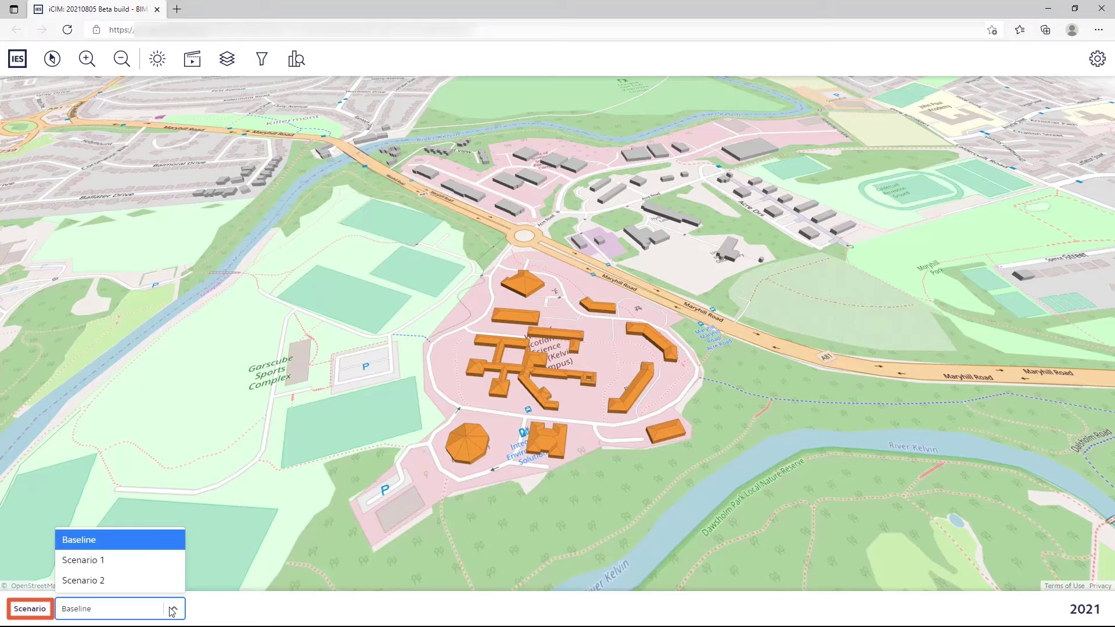
{"action": "left_click", "coordinate": [167, 560]}
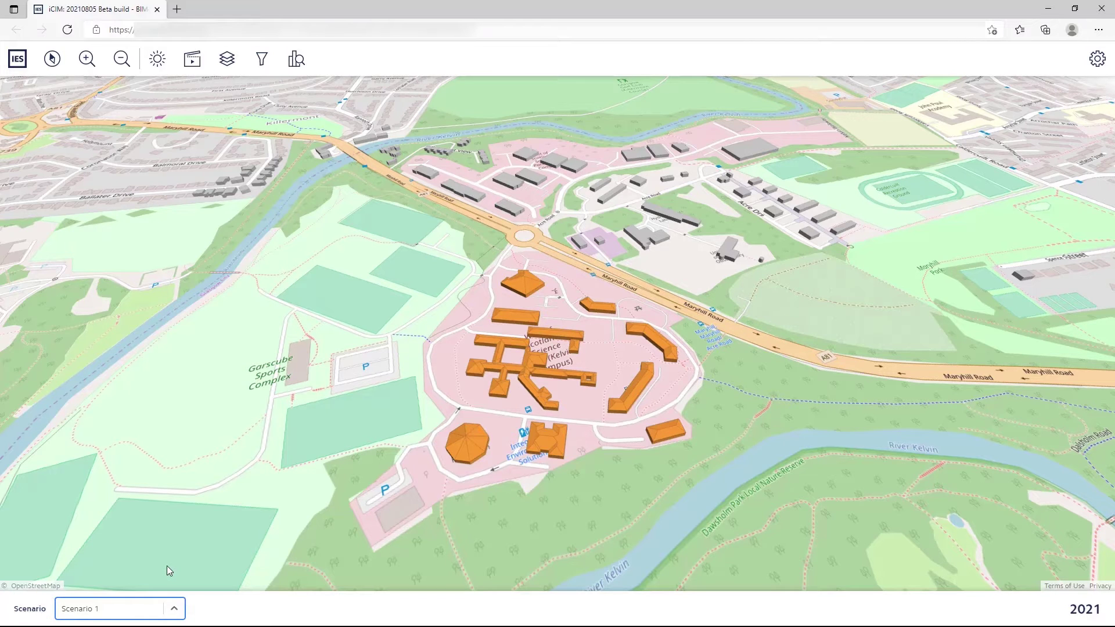
{"action": "left_click", "coordinate": [540, 431]}
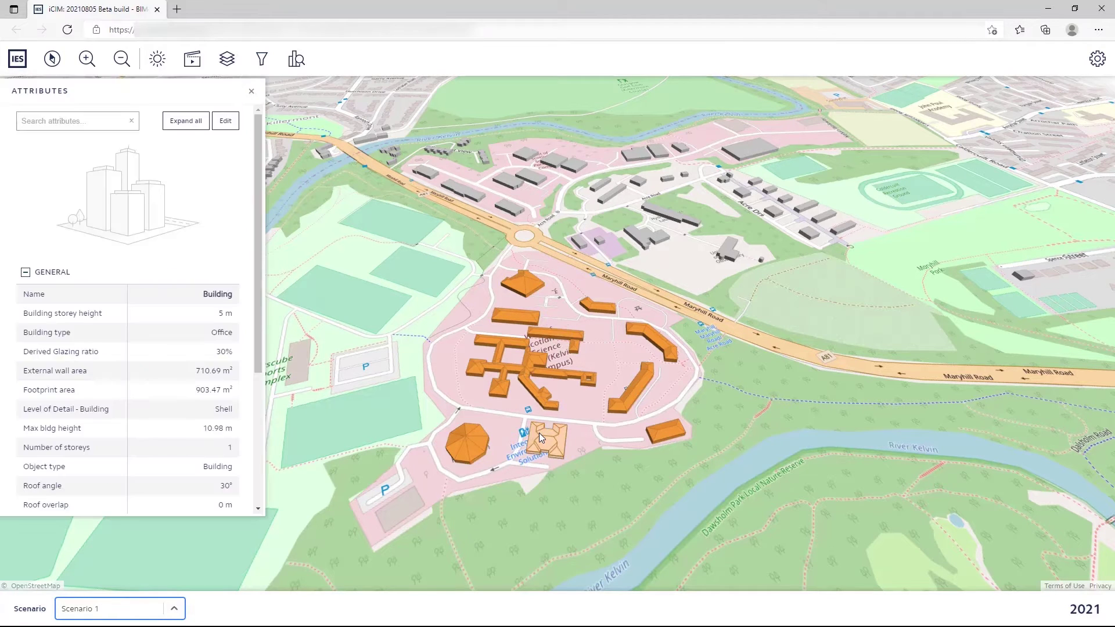
{"action": "left_click", "coordinate": [225, 123]}
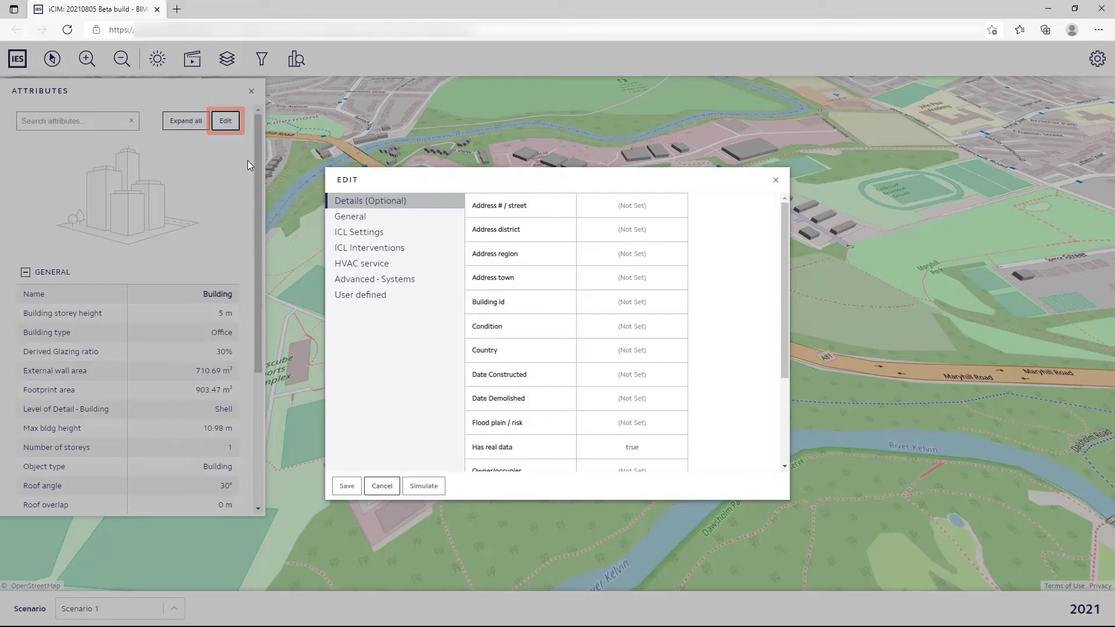
In the ICL interventions for Scenario 1, set Heat pump (cooling) to Air source HP CoP 3.5 (Cooling).
{"action": "left_click", "coordinate": [429, 250]}
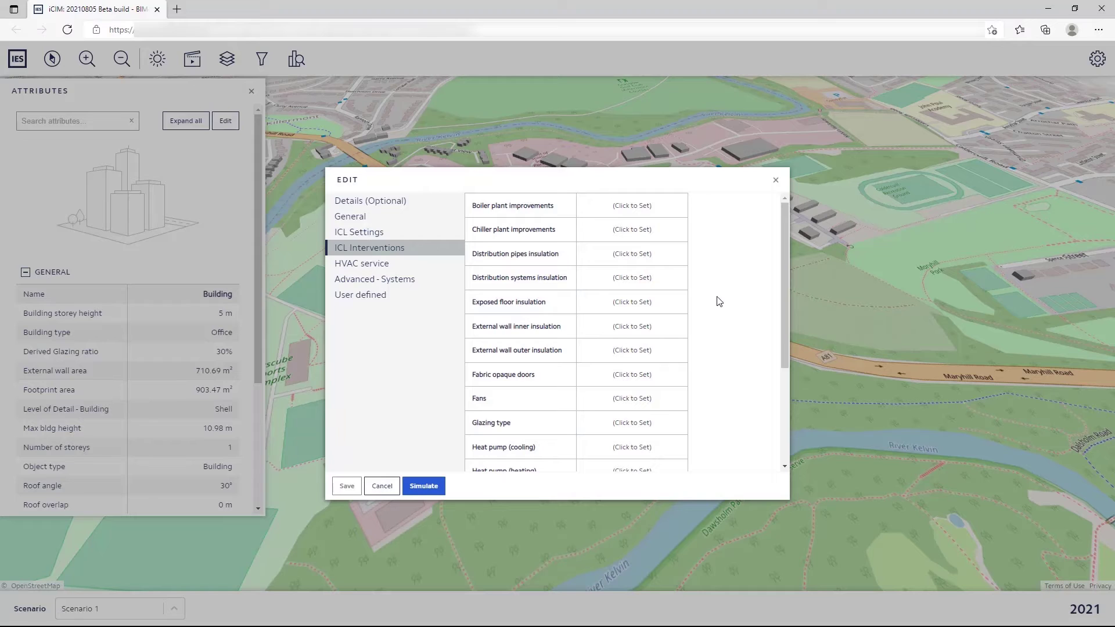
{"action": "scroll", "coordinate": [699, 396], "scroll_direction": "down", "scroll_amount": 1}
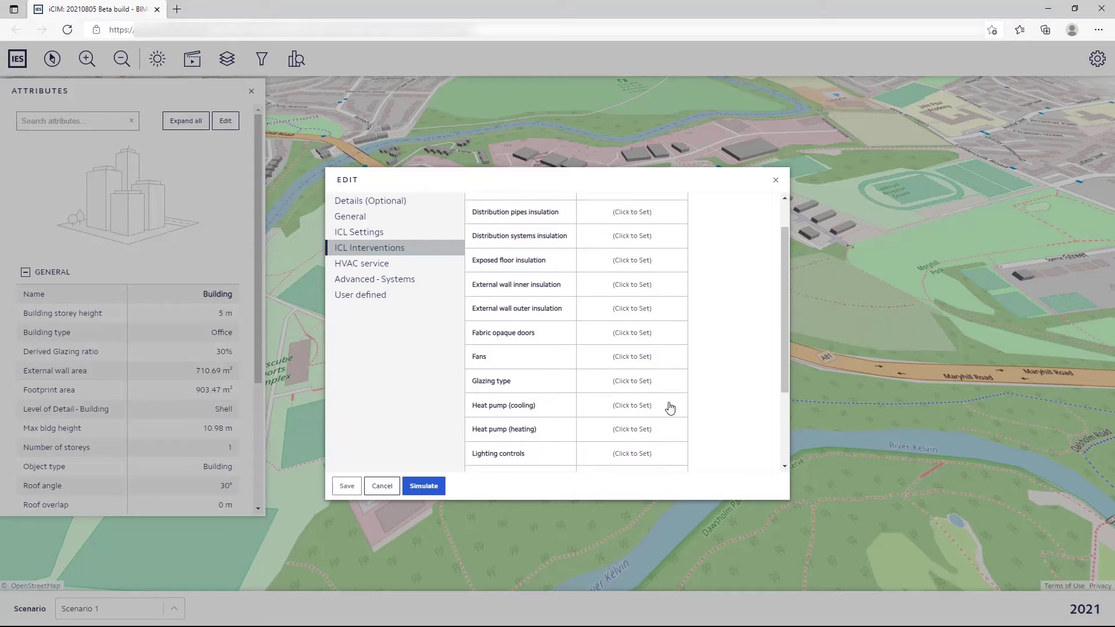
{"action": "left_click", "coordinate": [665, 409]}
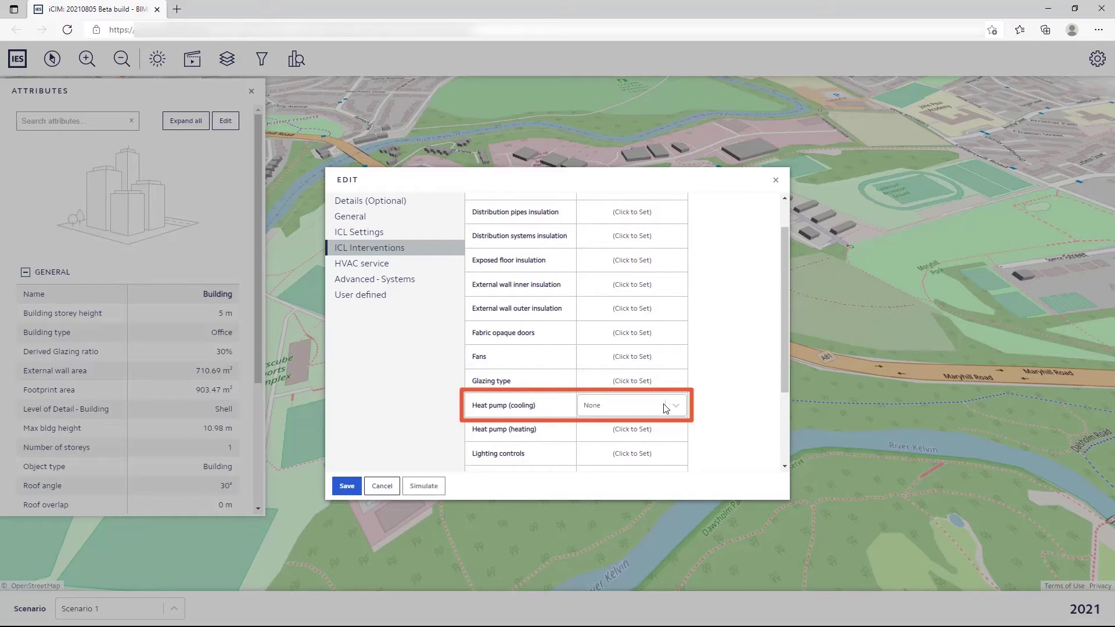
{"action": "left_click", "coordinate": [666, 408]}
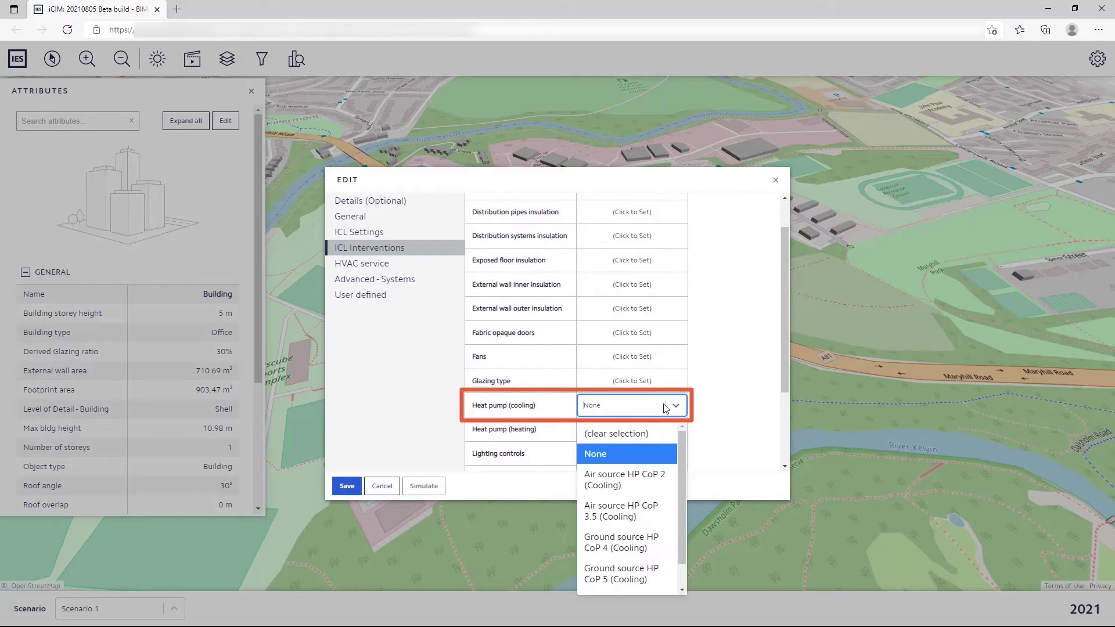
{"action": "left_click", "coordinate": [646, 509]}
Save the Scenario 1 intervention and simulate the building, closing the editor.
{"action": "left_click", "coordinate": [348, 488]}
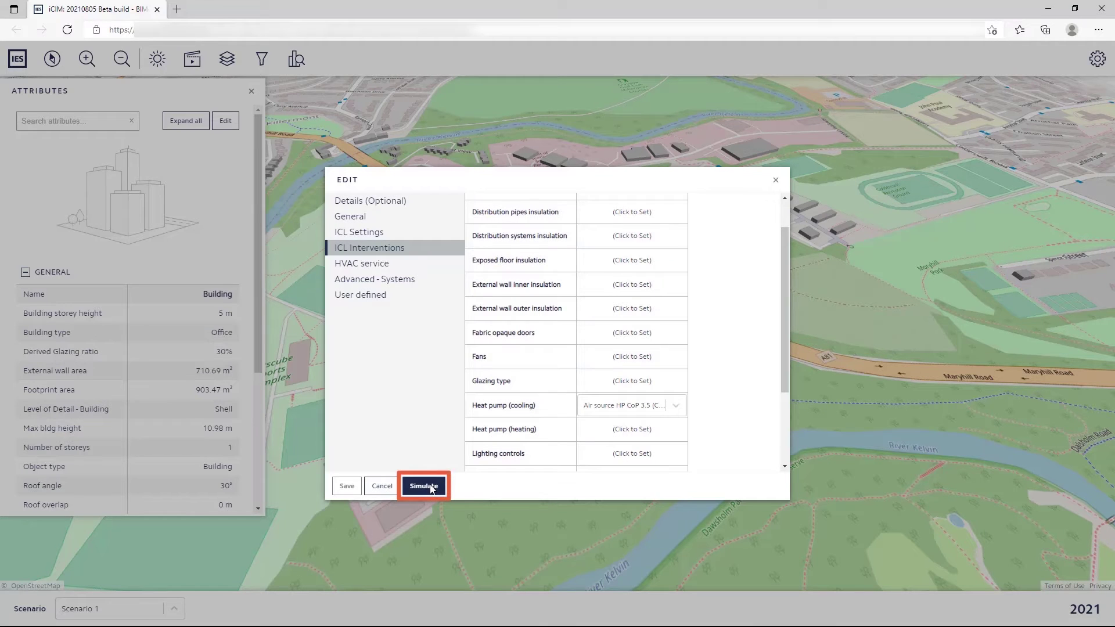
{"action": "left_click", "coordinate": [431, 489]}
{"action": "left_click", "coordinate": [775, 181]}
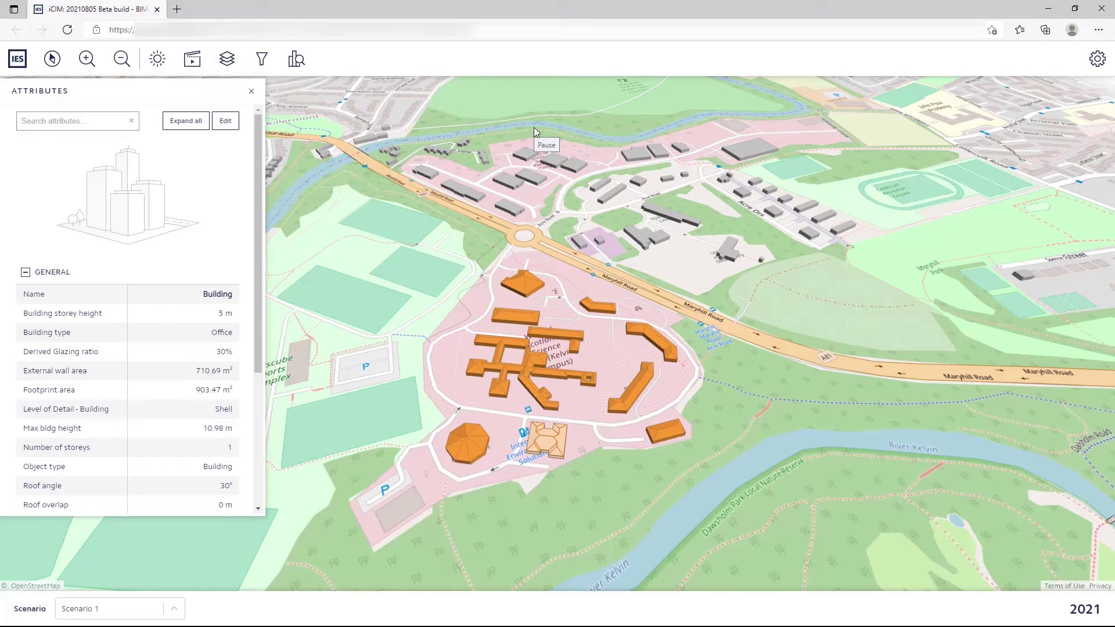
Switch to Scenario 2 and open the same campus building's attributes for editing.
{"action": "left_click", "coordinate": [174, 608]}
{"action": "left_click", "coordinate": [87, 580]}
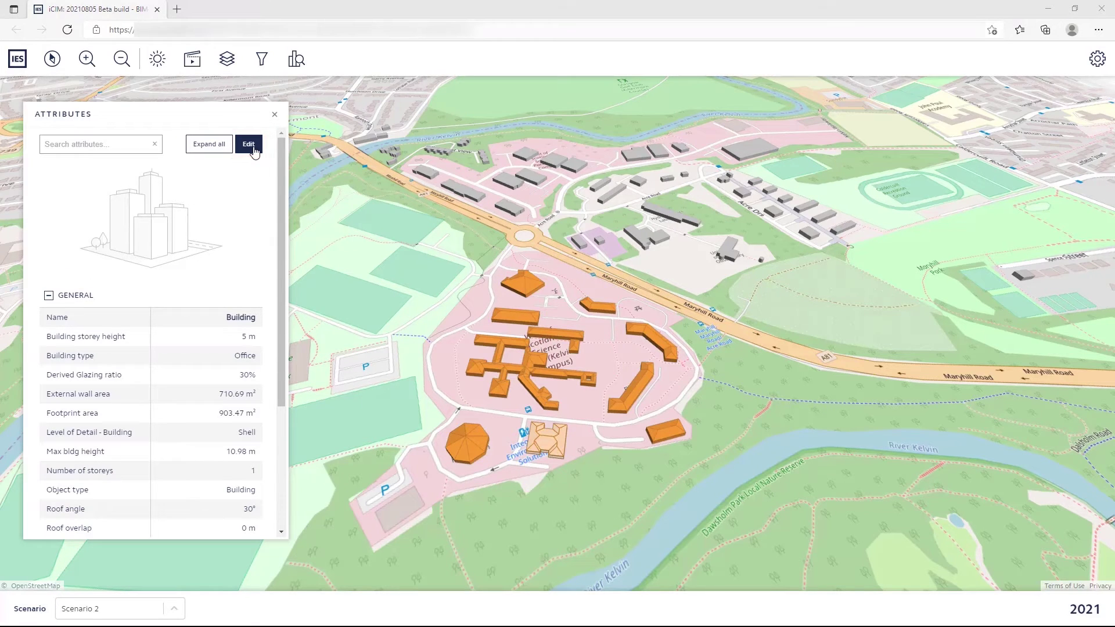
{"action": "left_click", "coordinate": [253, 149]}
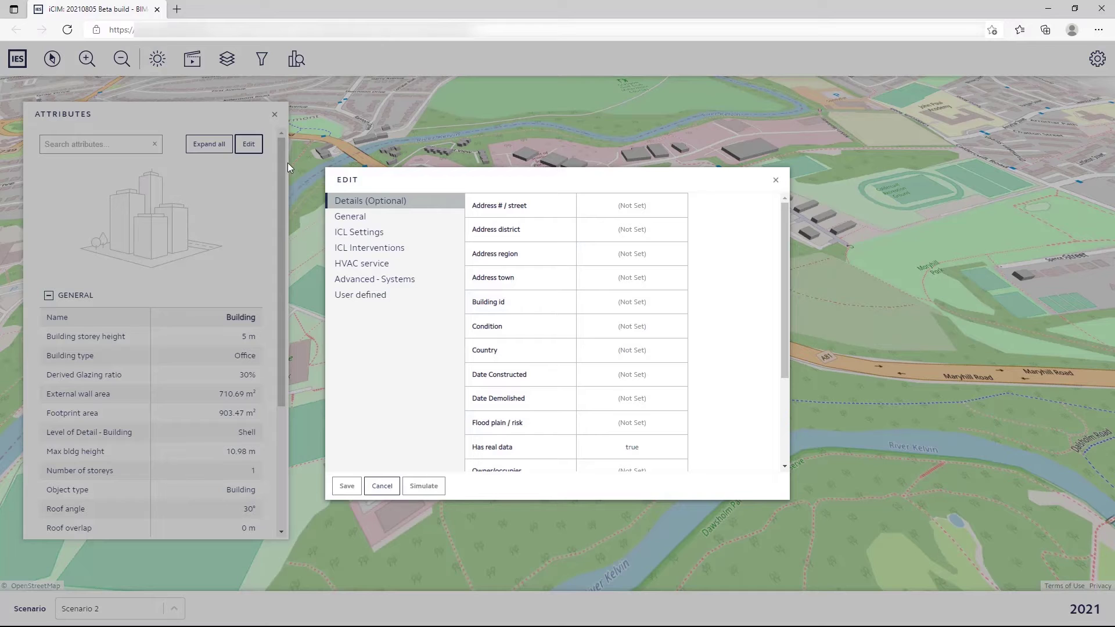
Set the Heat pump (cooling) intervention to Air source HP CoP 3.5 (Cooling) for Scenario 2.
{"action": "left_click", "coordinate": [393, 250]}
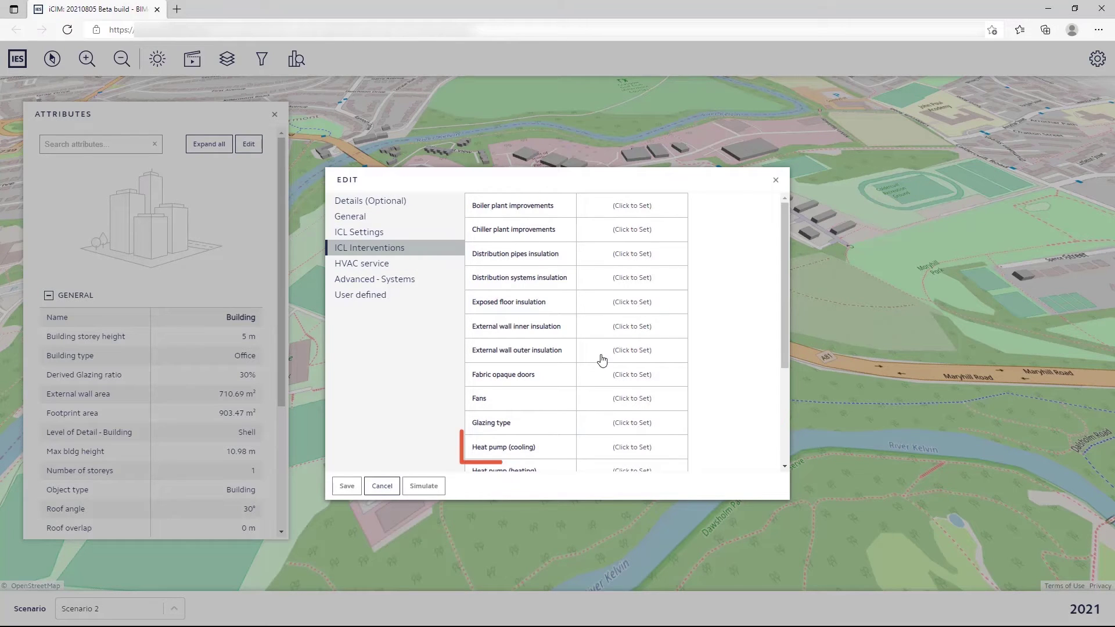
{"action": "left_click", "coordinate": [655, 450]}
{"action": "left_click", "coordinate": [655, 450]}
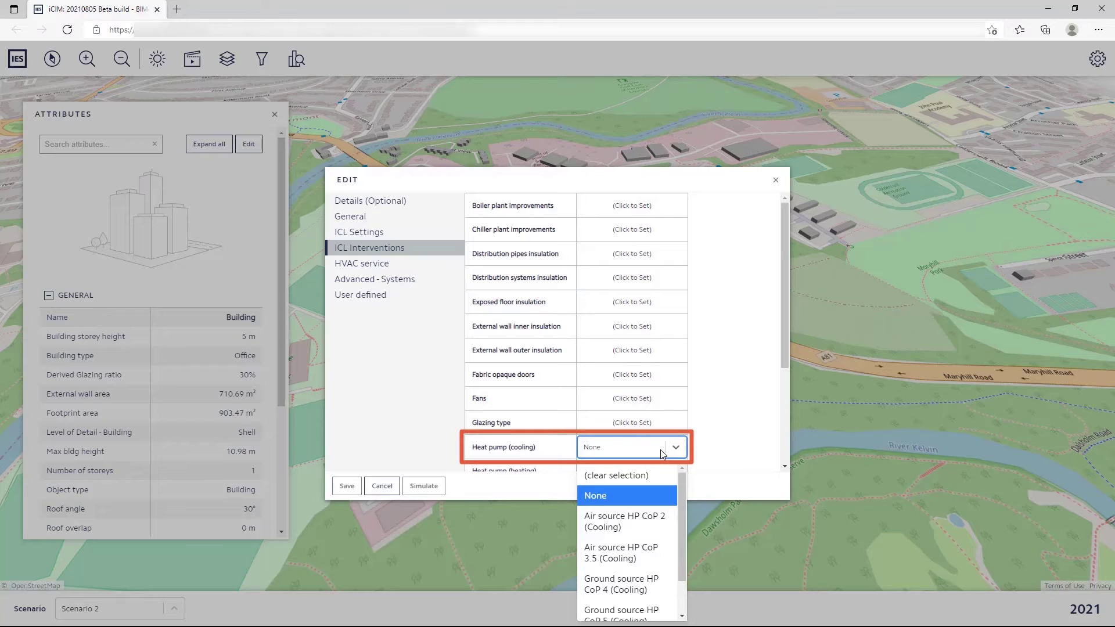
{"action": "left_click", "coordinate": [638, 553]}
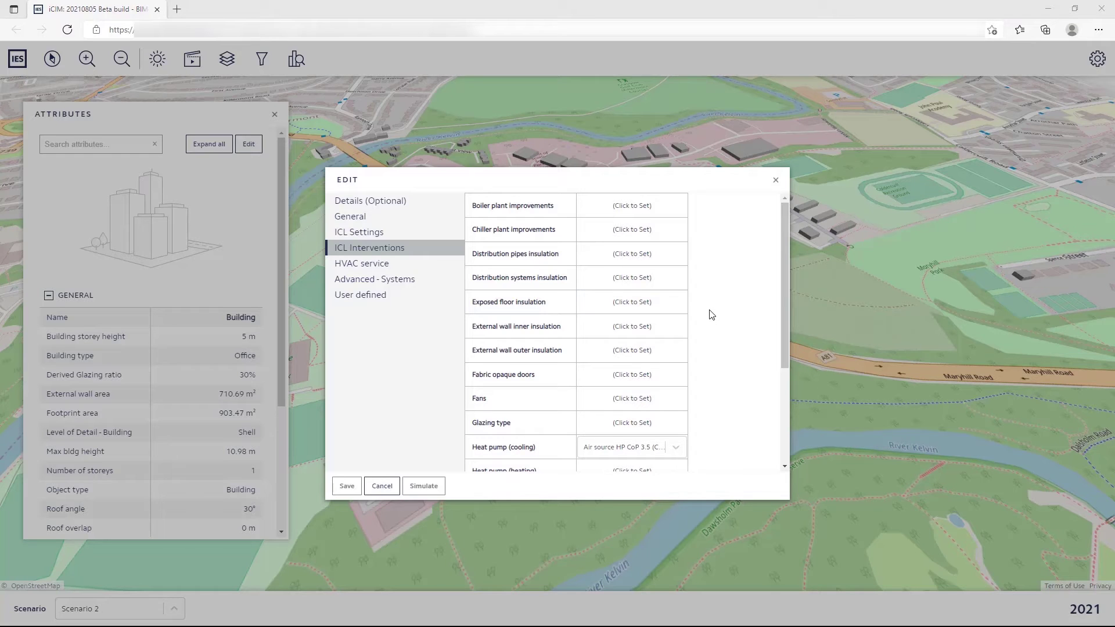
Set the external wall outer insulation to Wall outer insulation 160mm and the roof insulation to Roof insulation 200mm.
{"action": "left_click", "coordinate": [662, 350]}
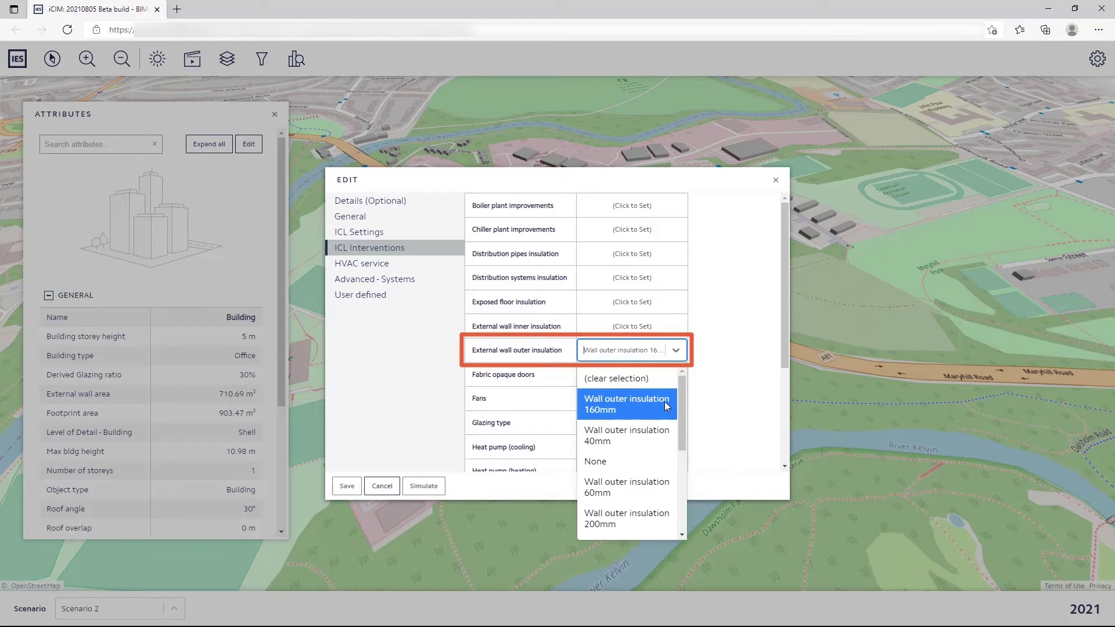
{"action": "left_click", "coordinate": [683, 358]}
{"action": "scroll", "coordinate": [663, 422], "scroll_direction": "down", "scroll_amount": 3}
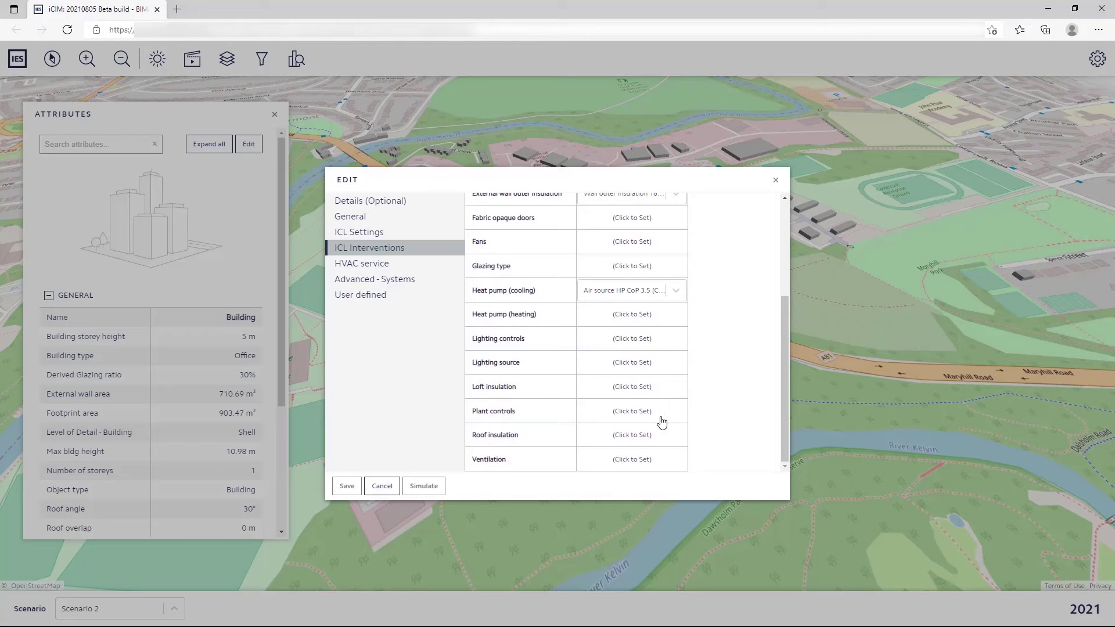
{"action": "left_click", "coordinate": [660, 436]}
{"action": "left_click", "coordinate": [675, 436]}
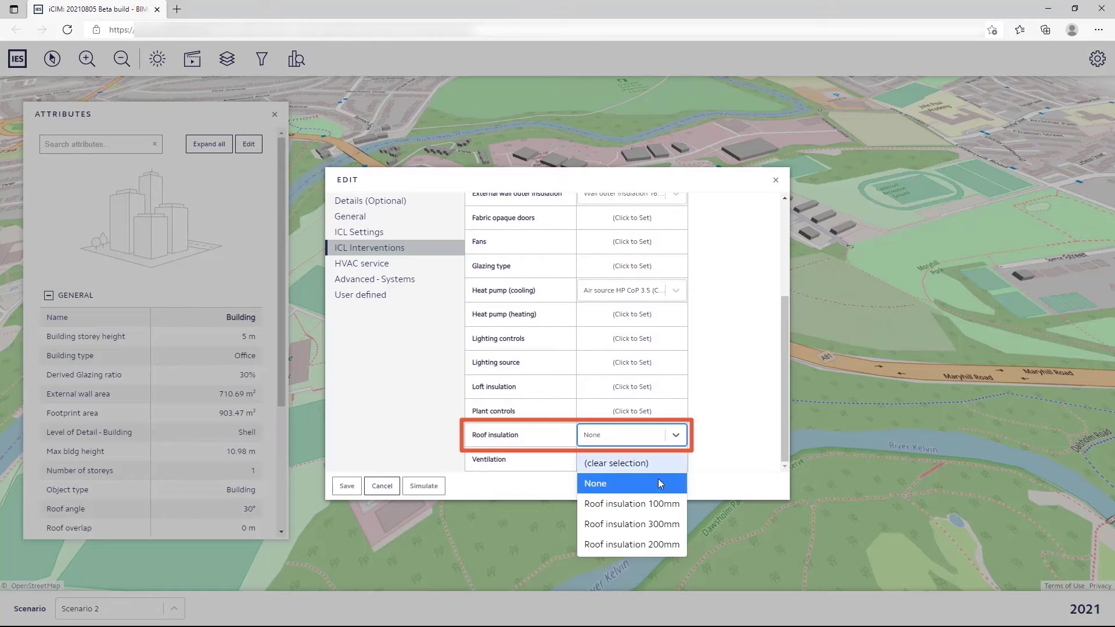
{"action": "left_click", "coordinate": [655, 542]}
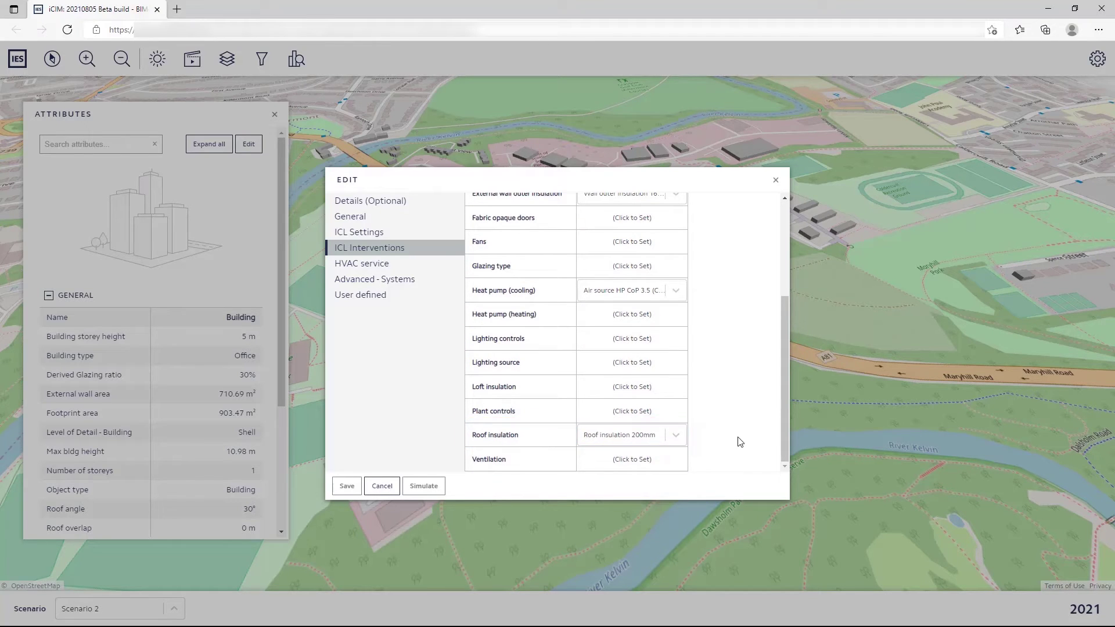
Set the glazing type to Windows double glazed (gas lowE) (U = 1.6 w/m2.k).
{"action": "scroll", "coordinate": [737, 441], "scroll_direction": "up", "scroll_amount": 3}
{"action": "left_click", "coordinate": [665, 430]}
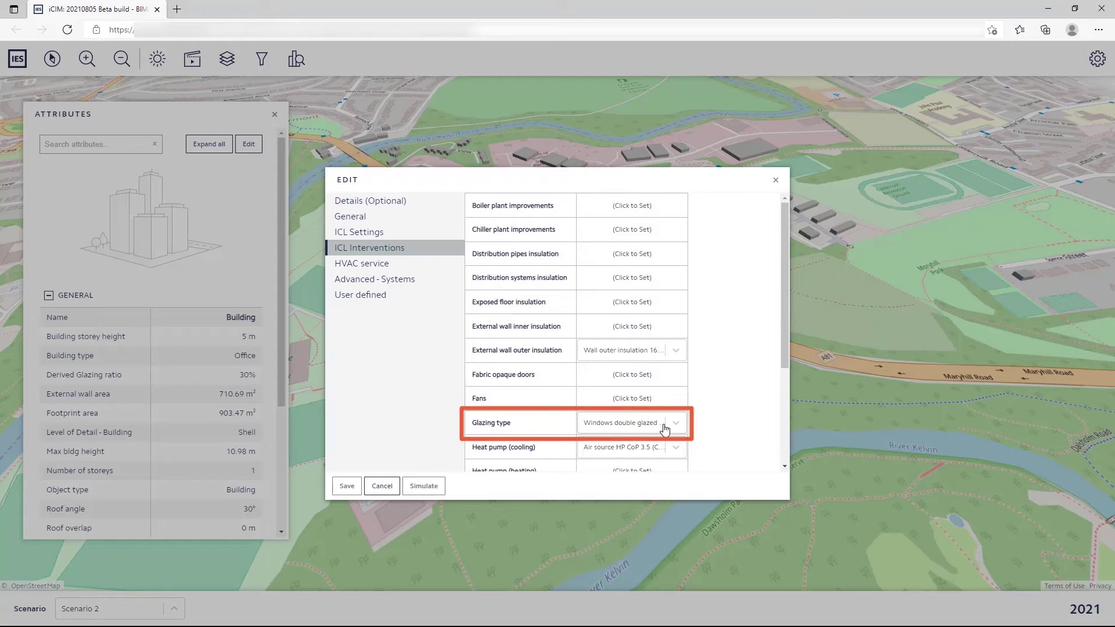
{"action": "left_click", "coordinate": [664, 430]}
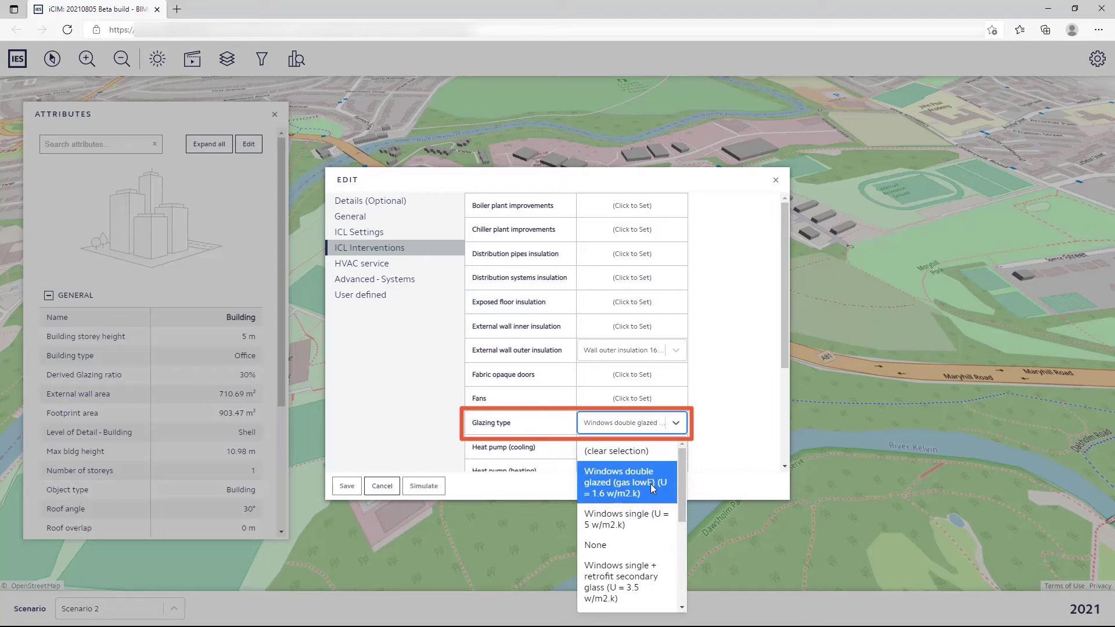
{"action": "left_click", "coordinate": [678, 424]}
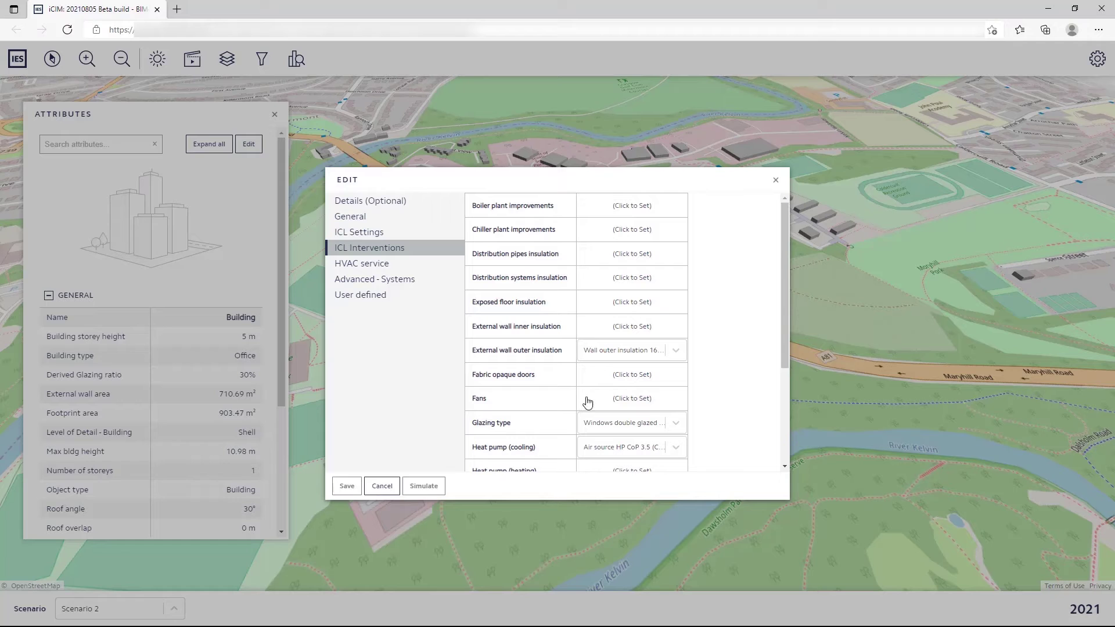
Leave the building's attribute editing and open a Metrics Comparison with Building as the object selection.
{"action": "left_click", "coordinate": [776, 180]}
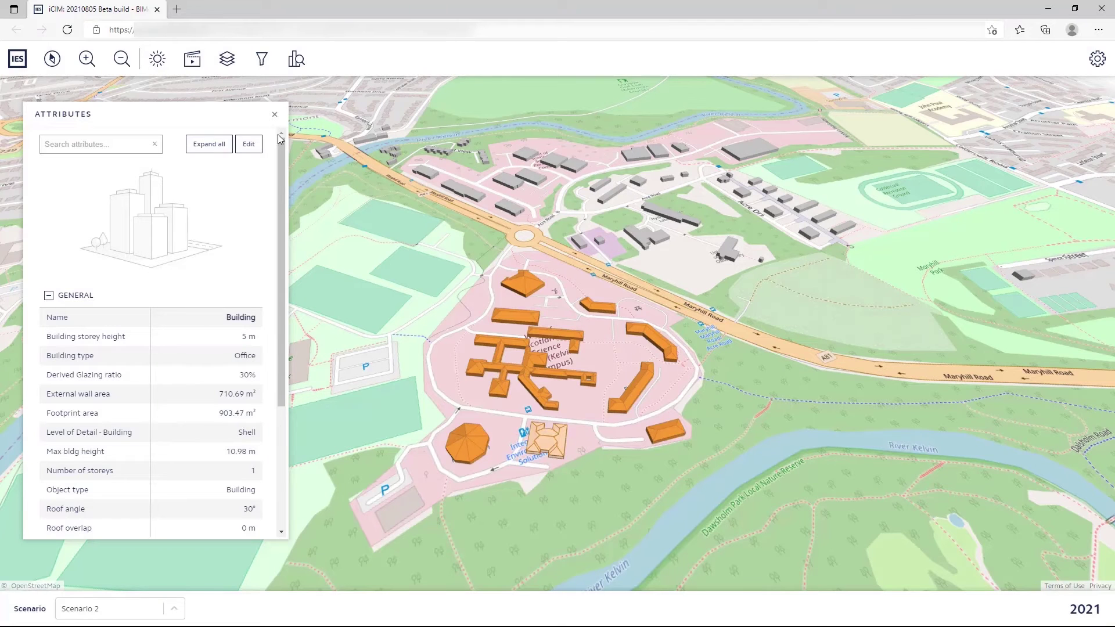
{"action": "left_click", "coordinate": [274, 115]}
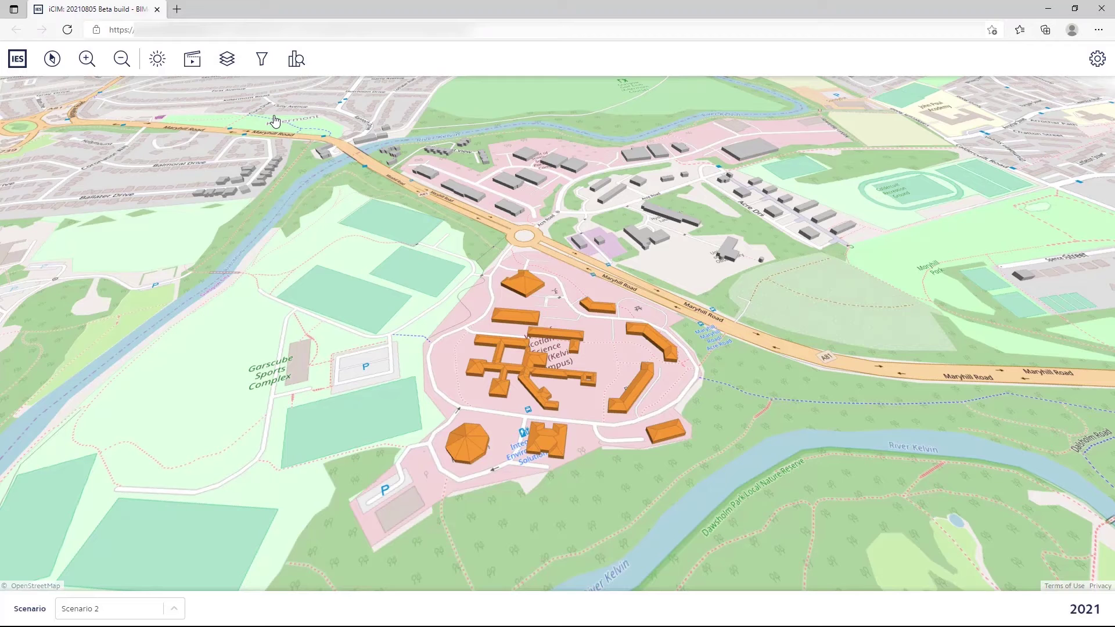
{"action": "left_click", "coordinate": [296, 62]}
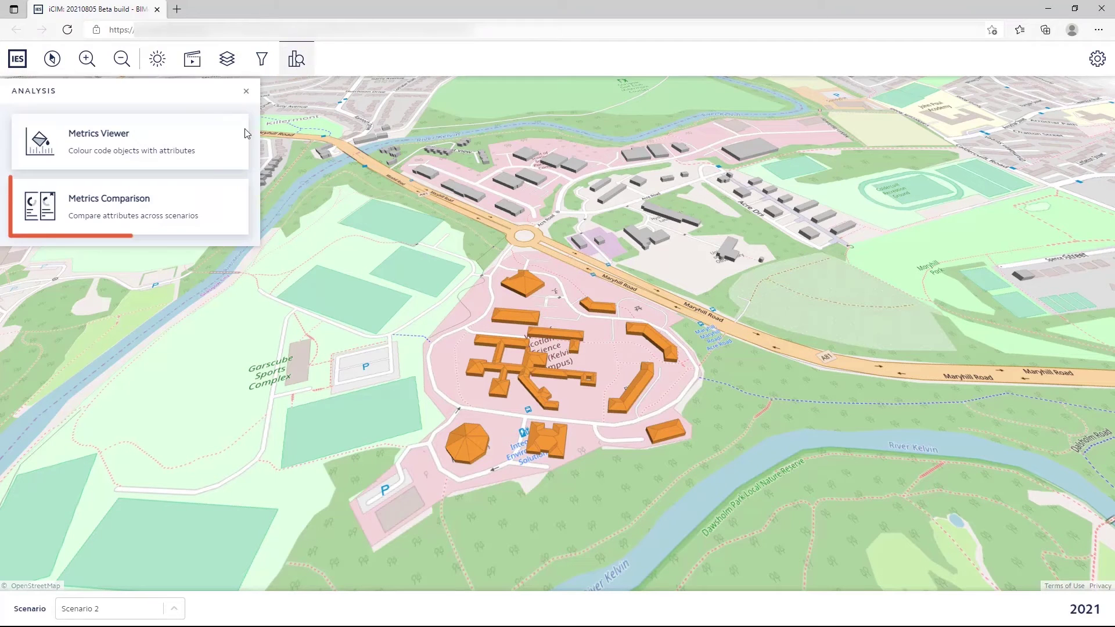
{"action": "left_click", "coordinate": [156, 227]}
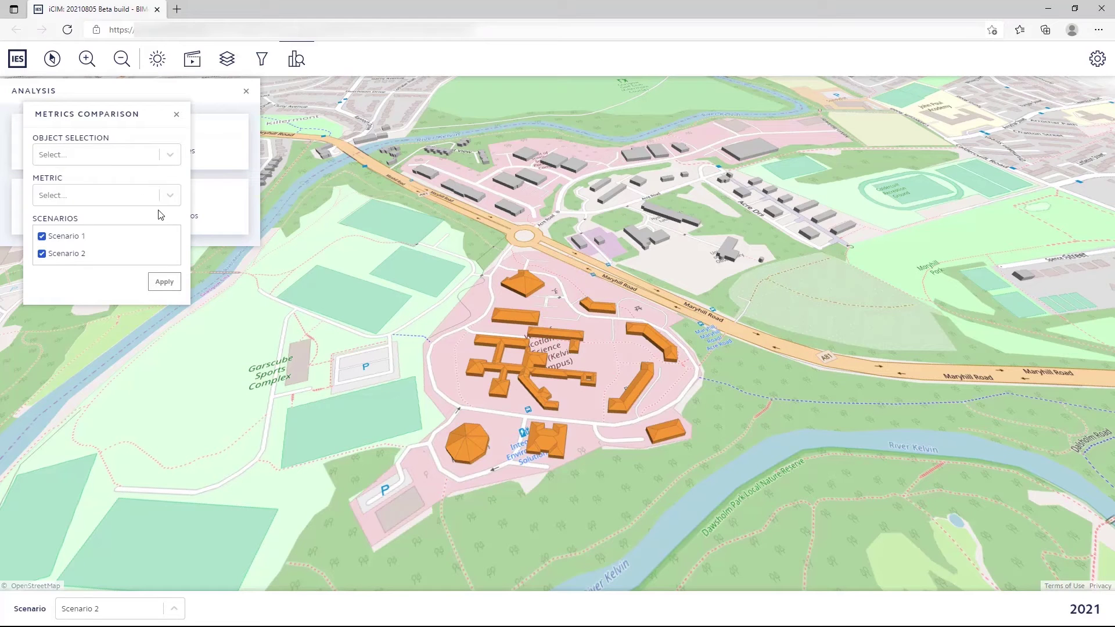
{"action": "left_click", "coordinate": [170, 155]}
{"action": "left_click", "coordinate": [148, 244]}
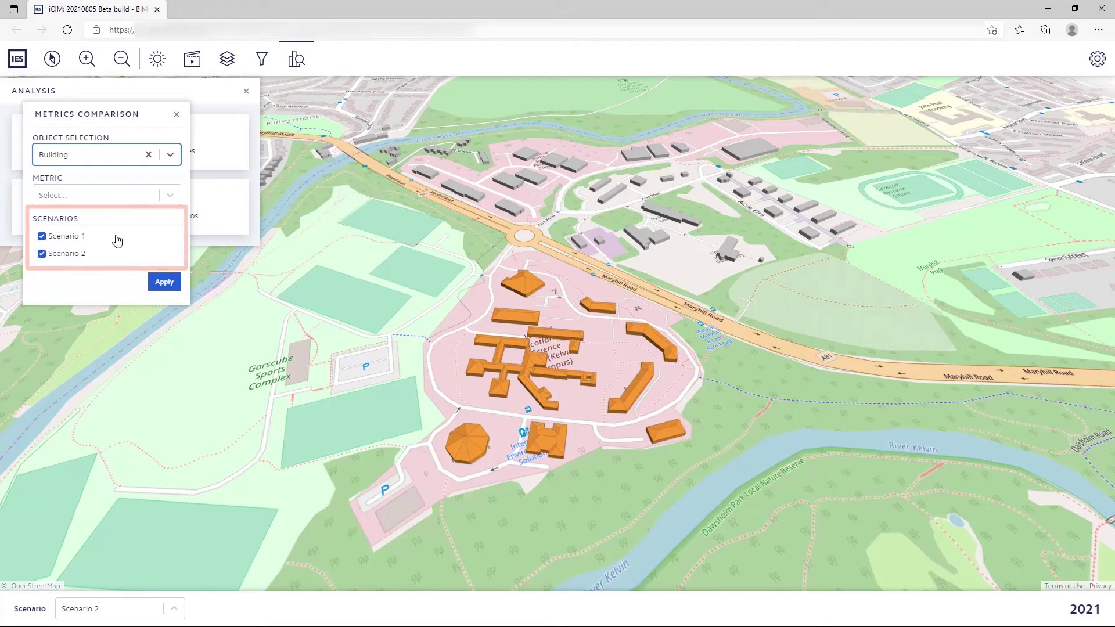
Add Sim cooling energy, Sim heating energy and Sim dhw energy as metrics of the comparison.
{"action": "left_click", "coordinate": [170, 197]}
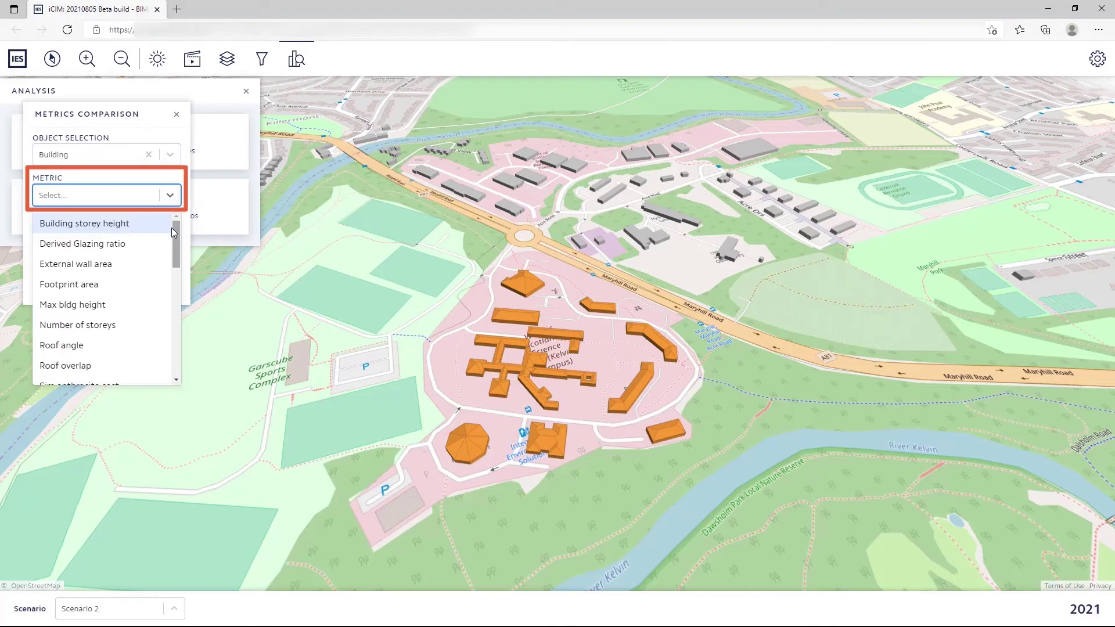
{"action": "left_click_drag", "start_coordinate": [176, 243], "coordinate": [167, 301]}
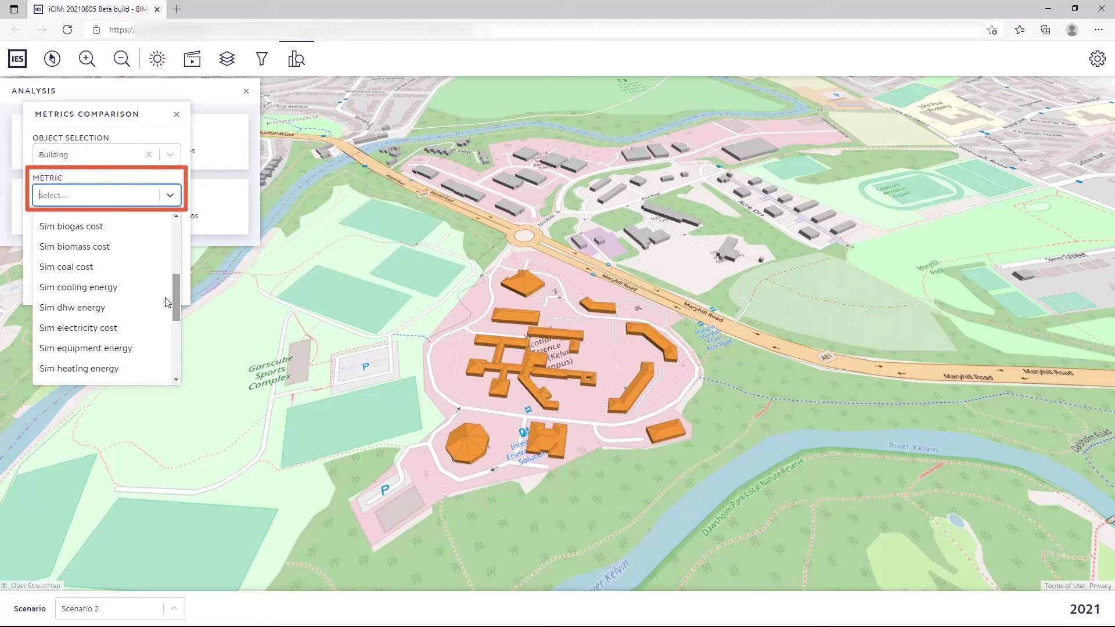
{"action": "left_click", "coordinate": [117, 287]}
{"action": "left_click", "coordinate": [169, 195]}
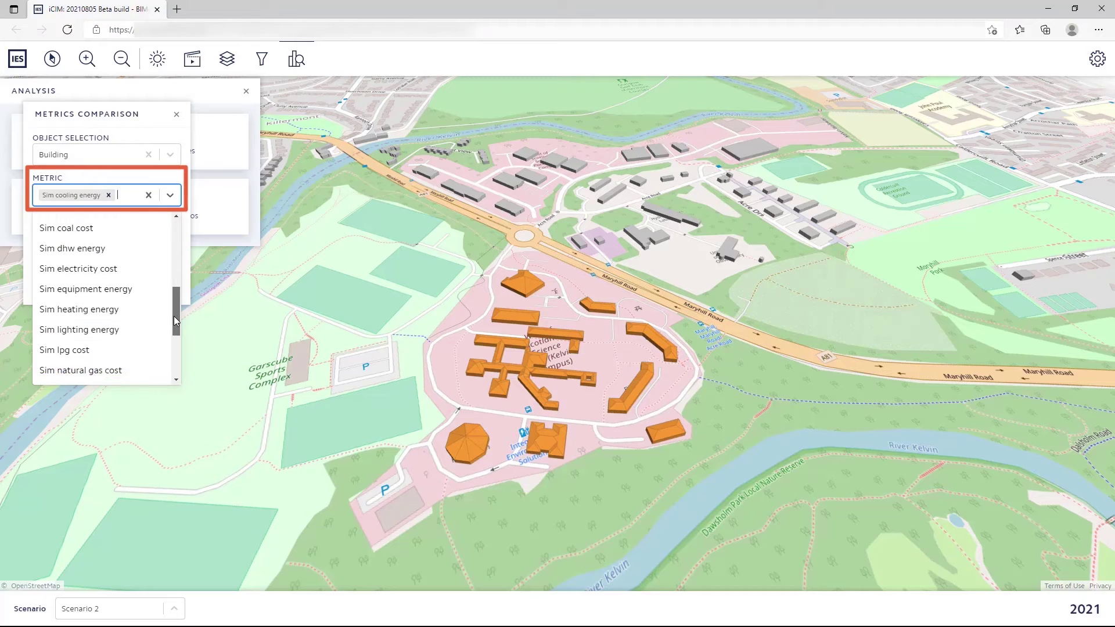
{"action": "left_click", "coordinate": [133, 311]}
{"action": "left_click_drag", "start_coordinate": [176, 237], "coordinate": [161, 306]}
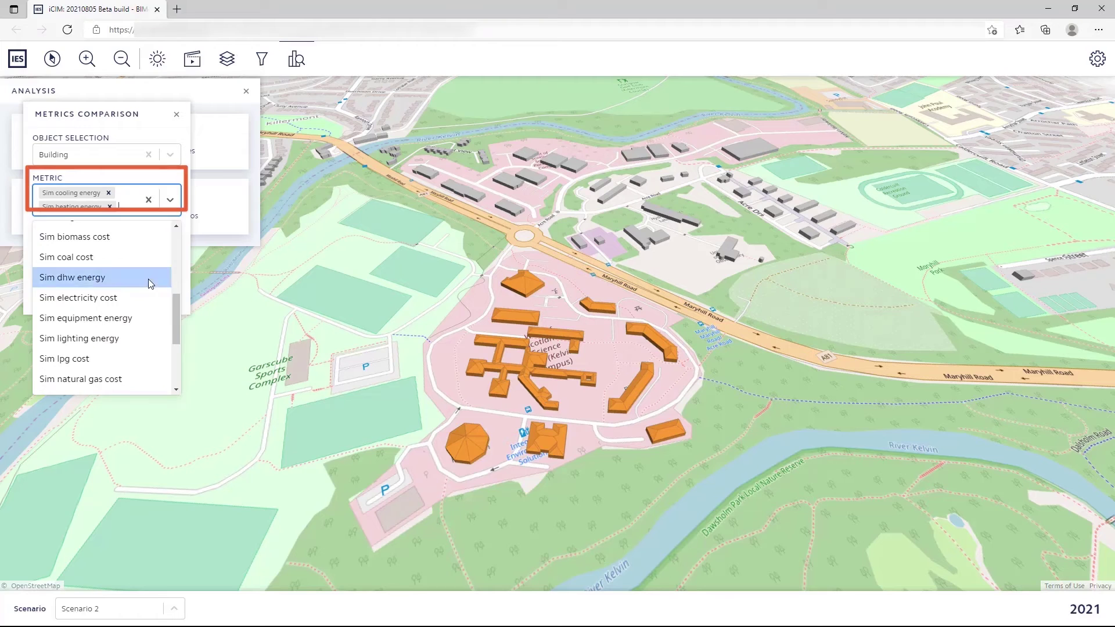
{"action": "left_click", "coordinate": [148, 279]}
Add the Sim operational cost and Sim total carbon metrics and apply the comparison for Scenario 1 and Scenario 2.
{"action": "left_click", "coordinate": [173, 215]}
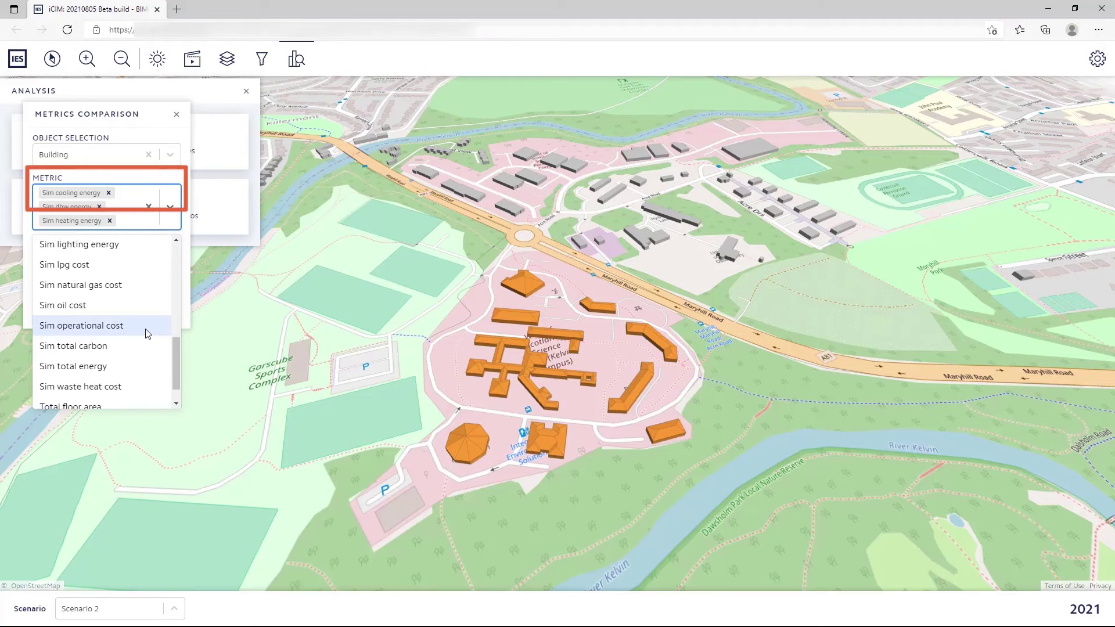
{"action": "left_click", "coordinate": [145, 328]}
{"action": "scroll", "coordinate": [157, 329], "scroll_direction": "down", "scroll_amount": 5}
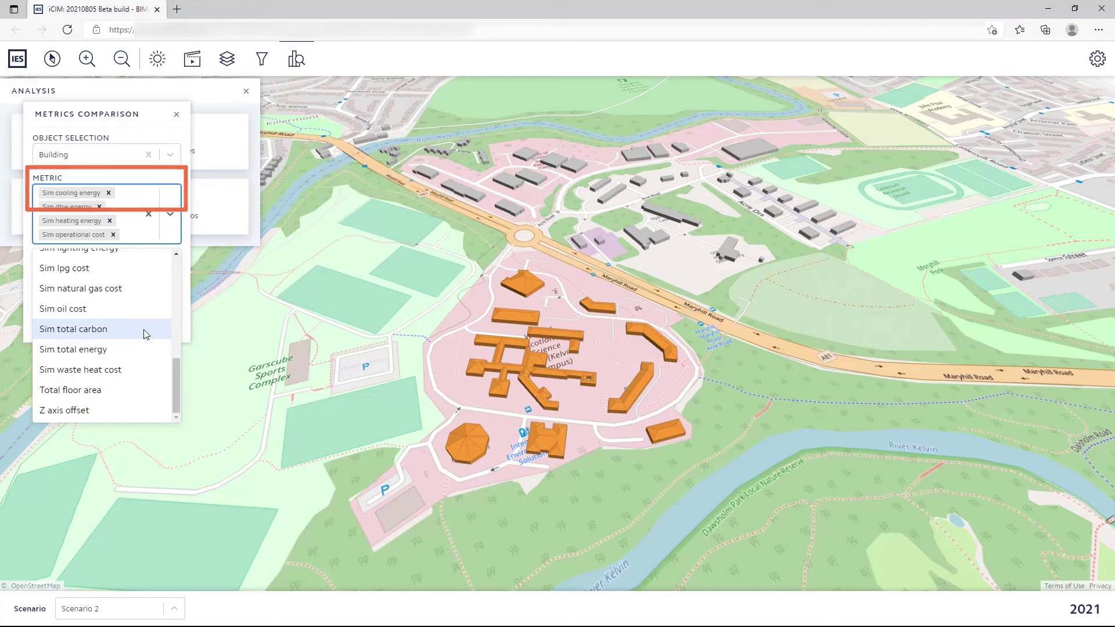
{"action": "left_click", "coordinate": [145, 331]}
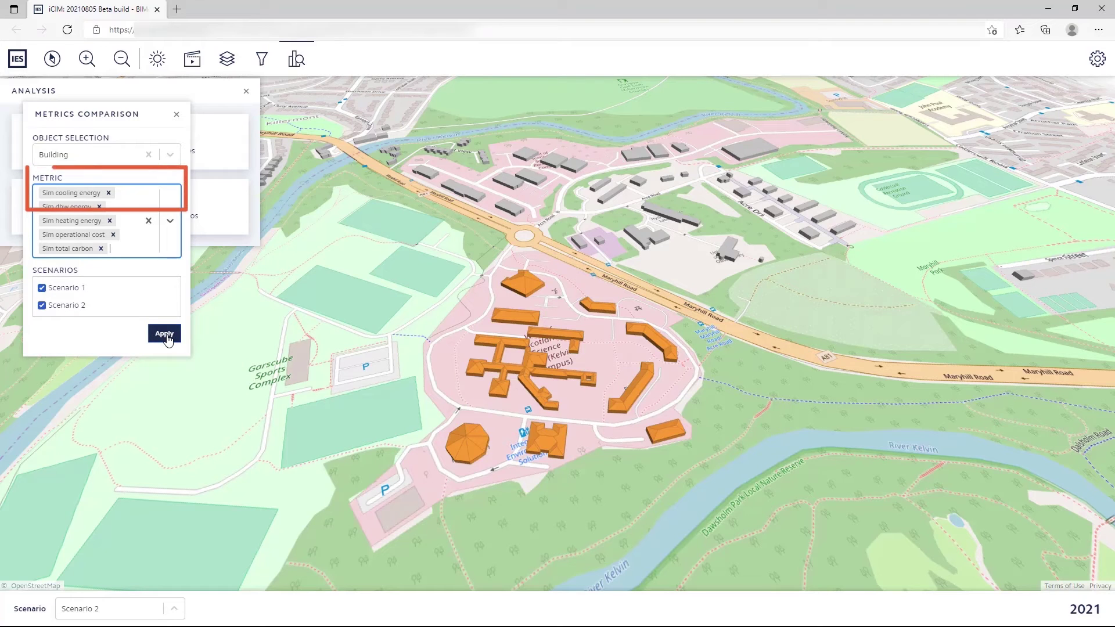
{"action": "left_click", "coordinate": [165, 336]}
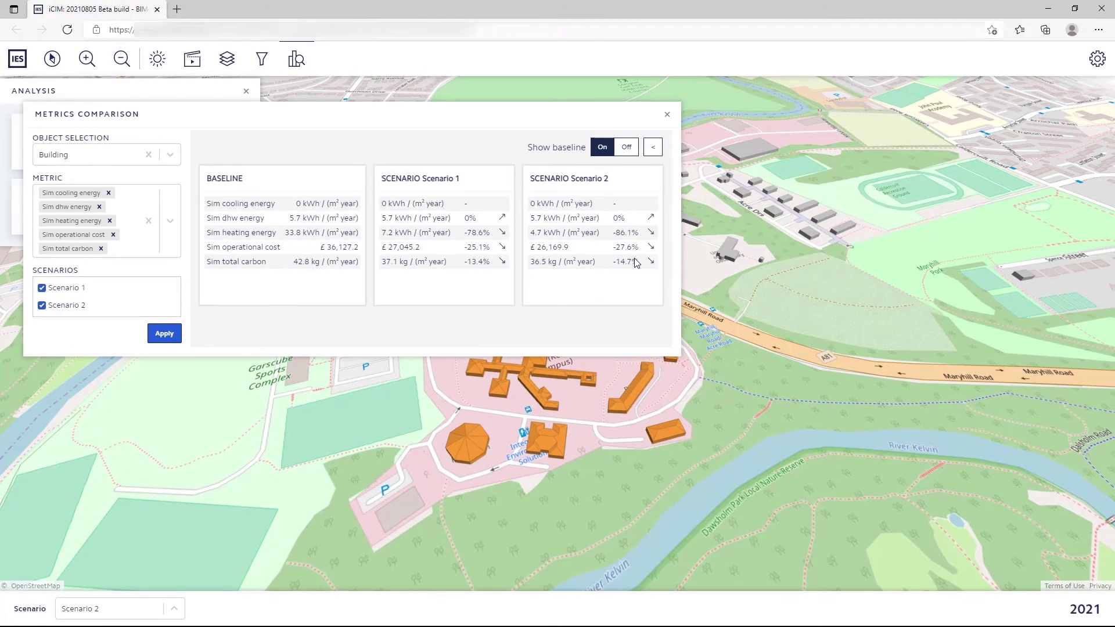
Return from the metrics comparison to the Baseline scenario and load the saved Heating improvements scene.
{"action": "left_click", "coordinate": [667, 117]}
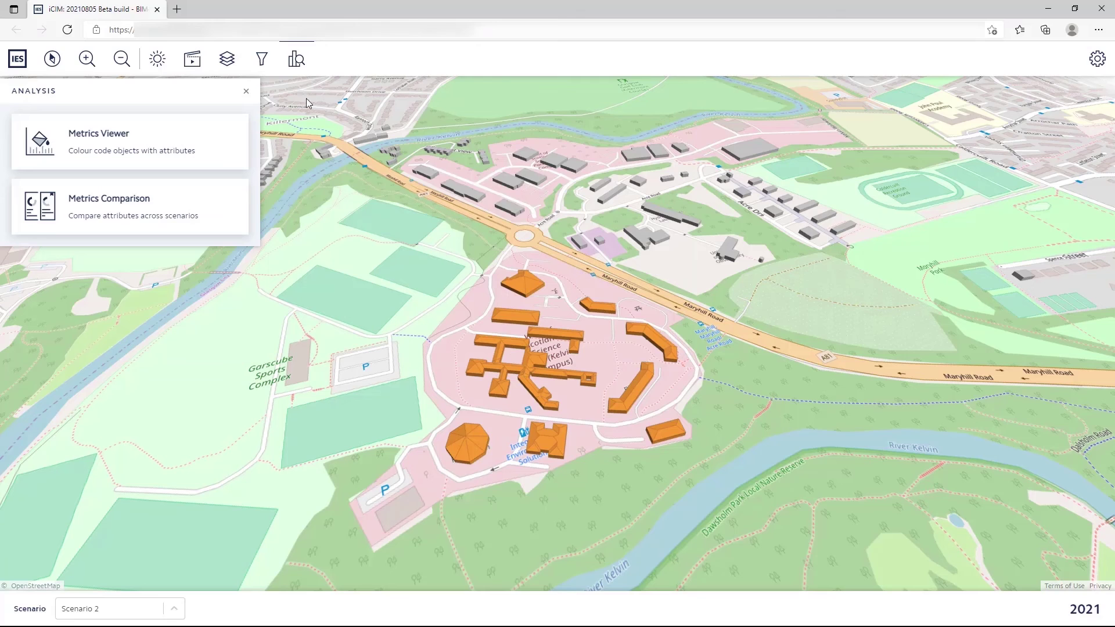
{"action": "left_click", "coordinate": [246, 91]}
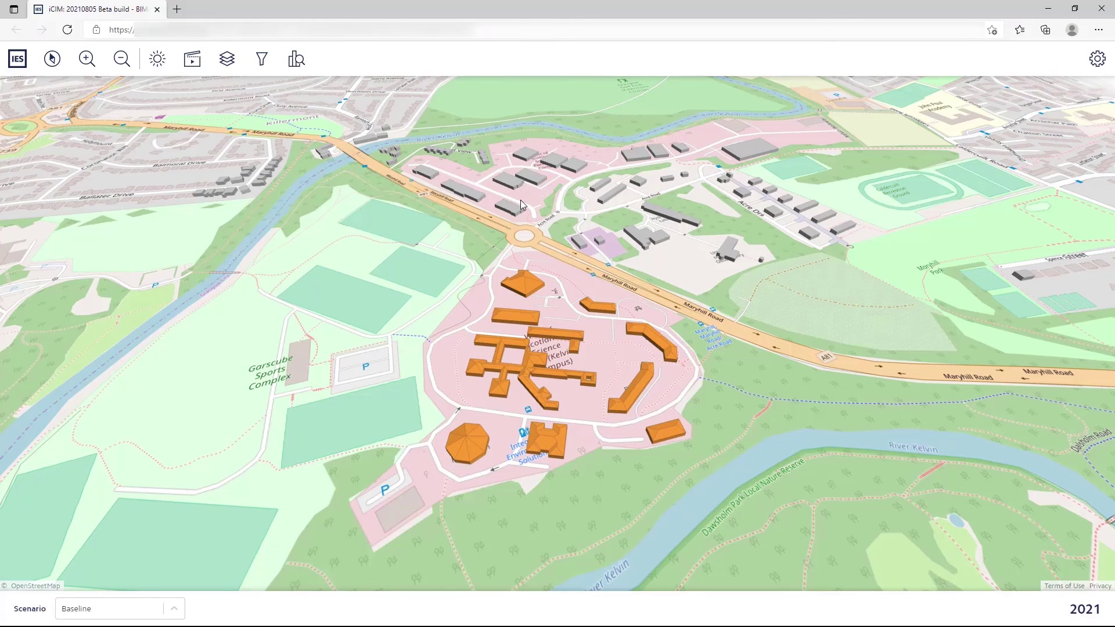
{"action": "left_click", "coordinate": [195, 58]}
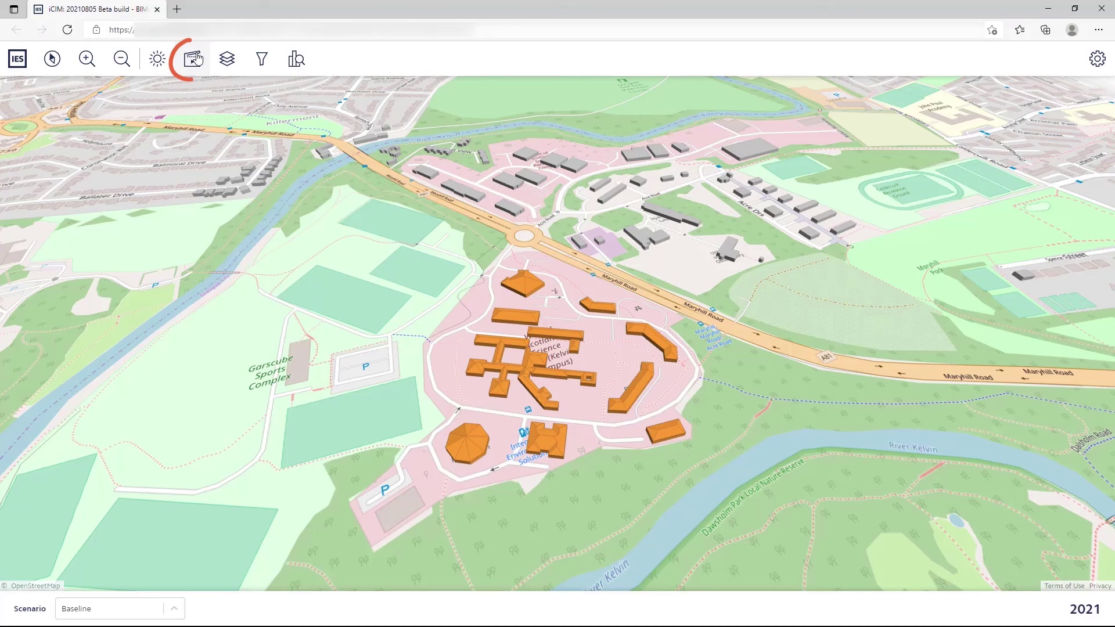
{"action": "left_click", "coordinate": [99, 142]}
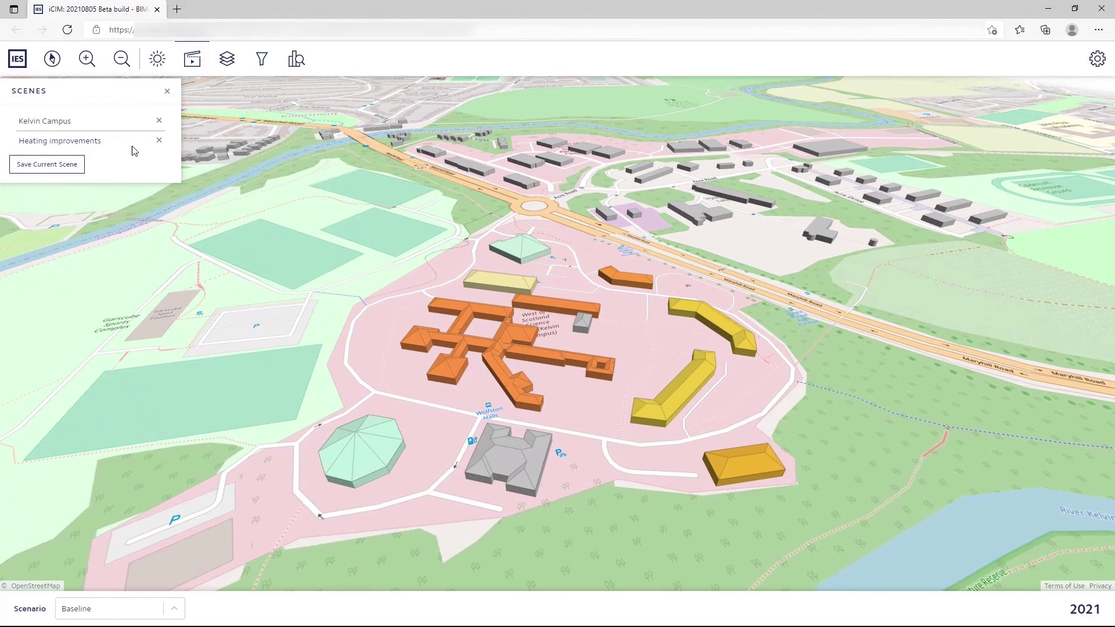
Open the Metrics Viewer and switch from Baseline to Scenario 1 to examine the campus buildings' Sim heating energy colour coding.
{"action": "left_click", "coordinate": [292, 62]}
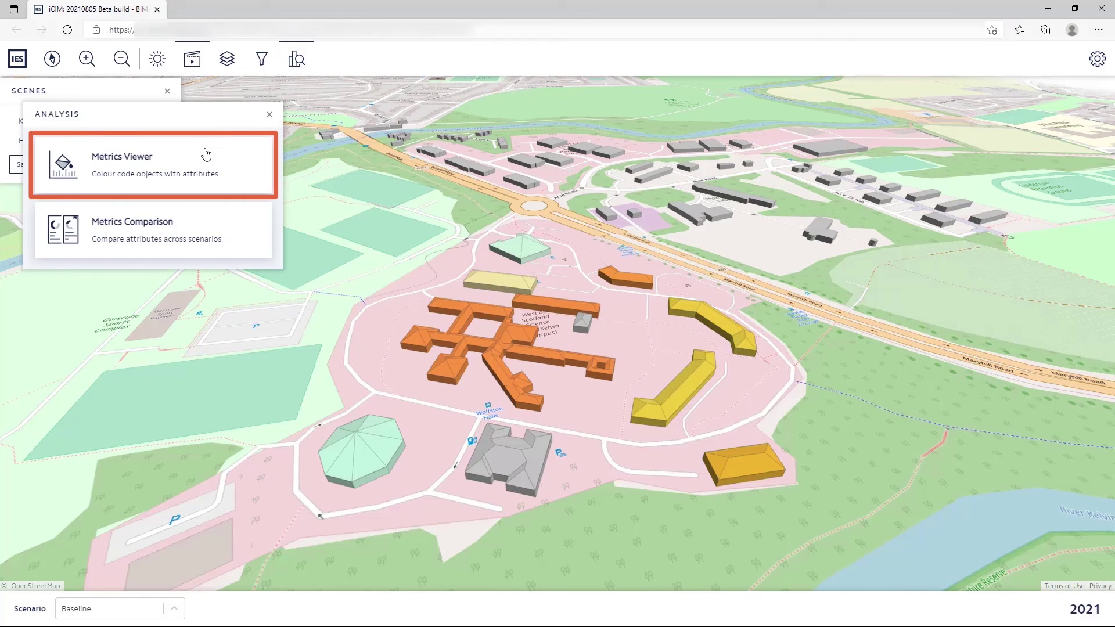
{"action": "left_click", "coordinate": [199, 164]}
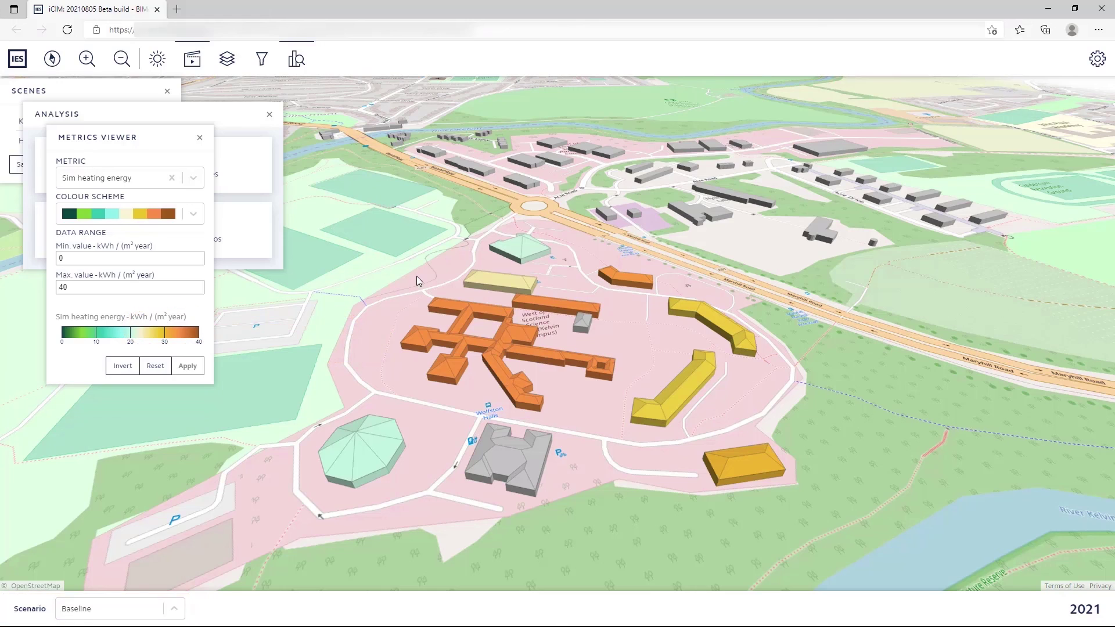
{"action": "left_click", "coordinate": [118, 604]}
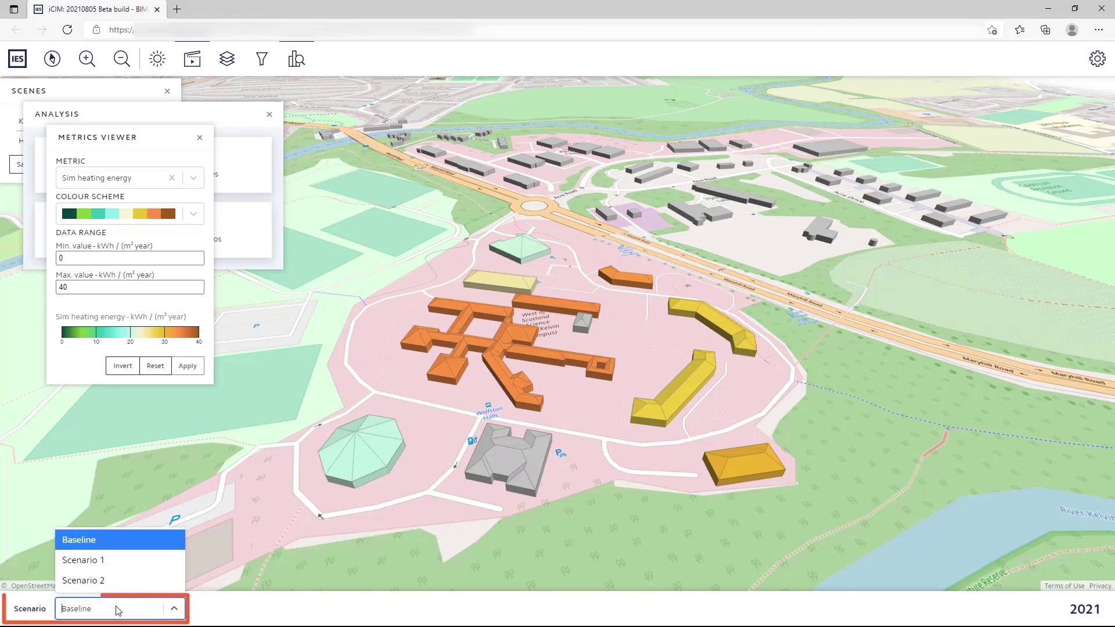
{"action": "left_click", "coordinate": [107, 559]}
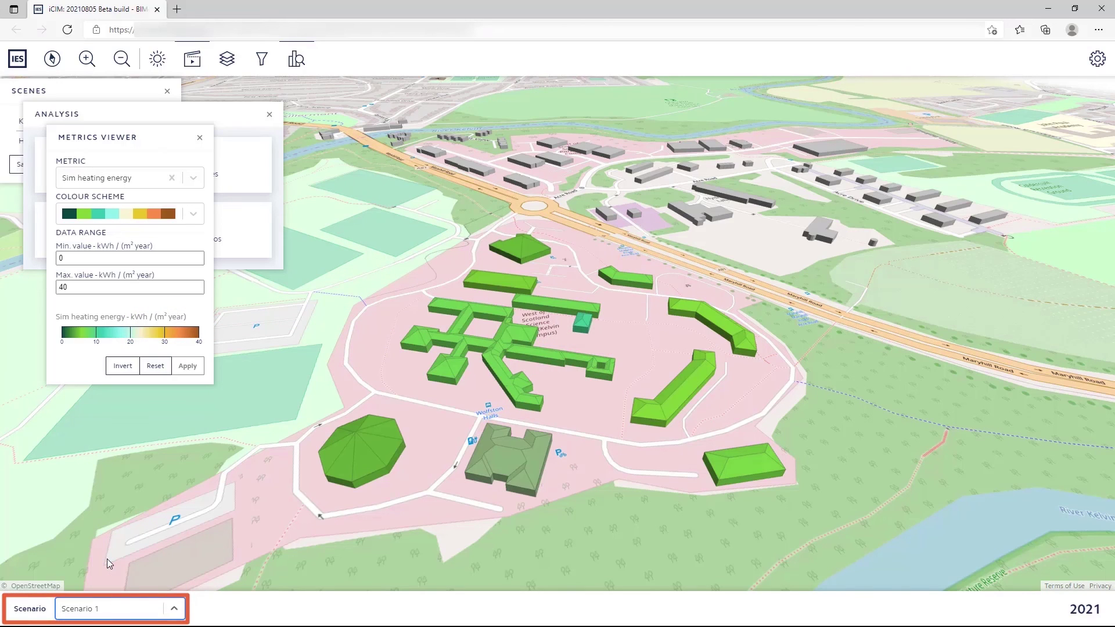
{"action": "left_click", "coordinate": [109, 607]}
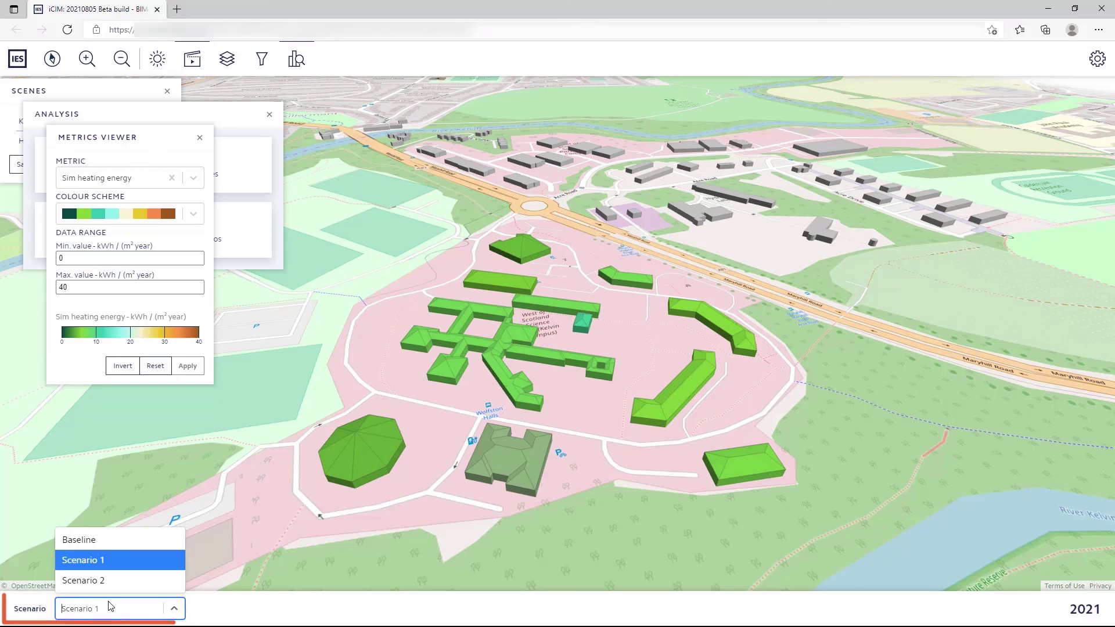